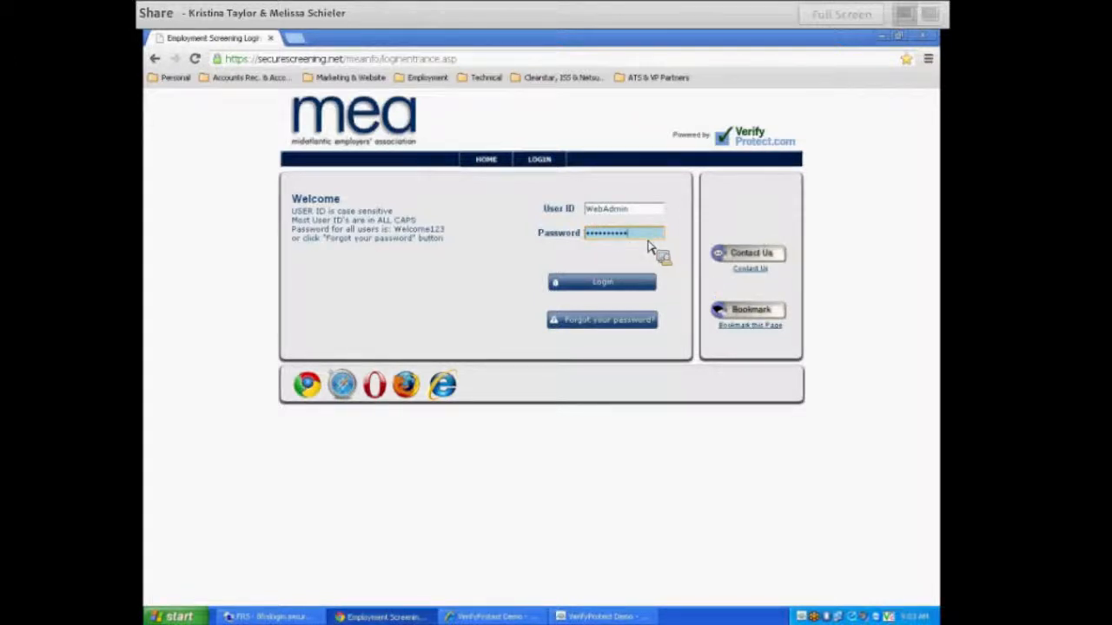
- Log in to the employment screening site with the user ID and password already filled in
left_click(599, 288)
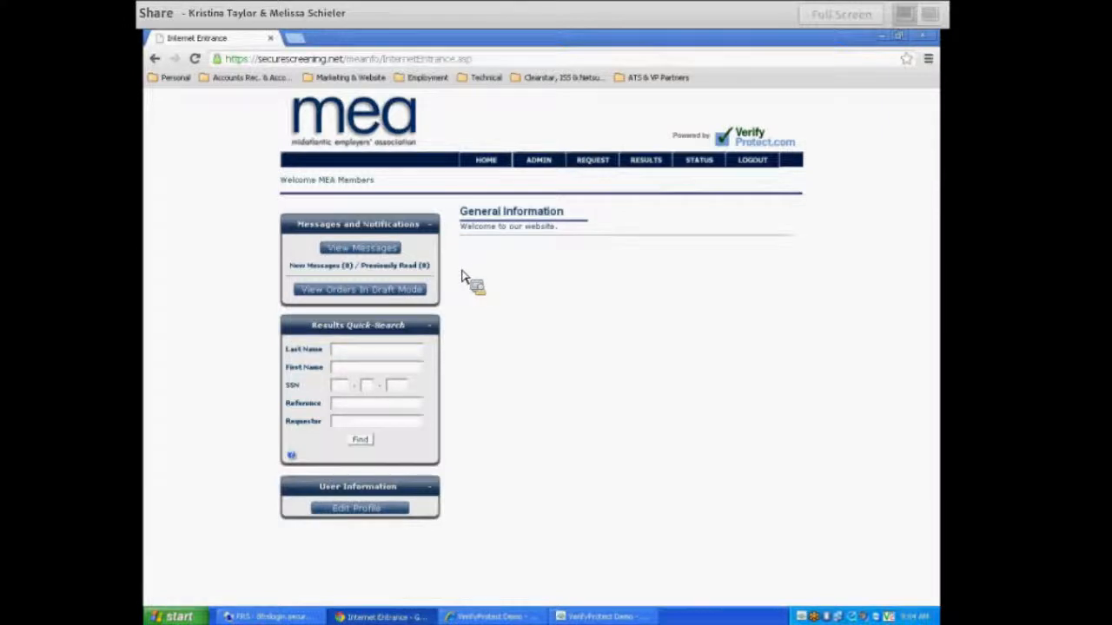
- Look over the Results Quick-Search fields and the user profile maintenance form, leaving both unchanged
left_click(364, 350)
key("Tab")
left_click(343, 385)
left_click(346, 405)
left_click(346, 426)
left_click(360, 439)
left_click(398, 514)
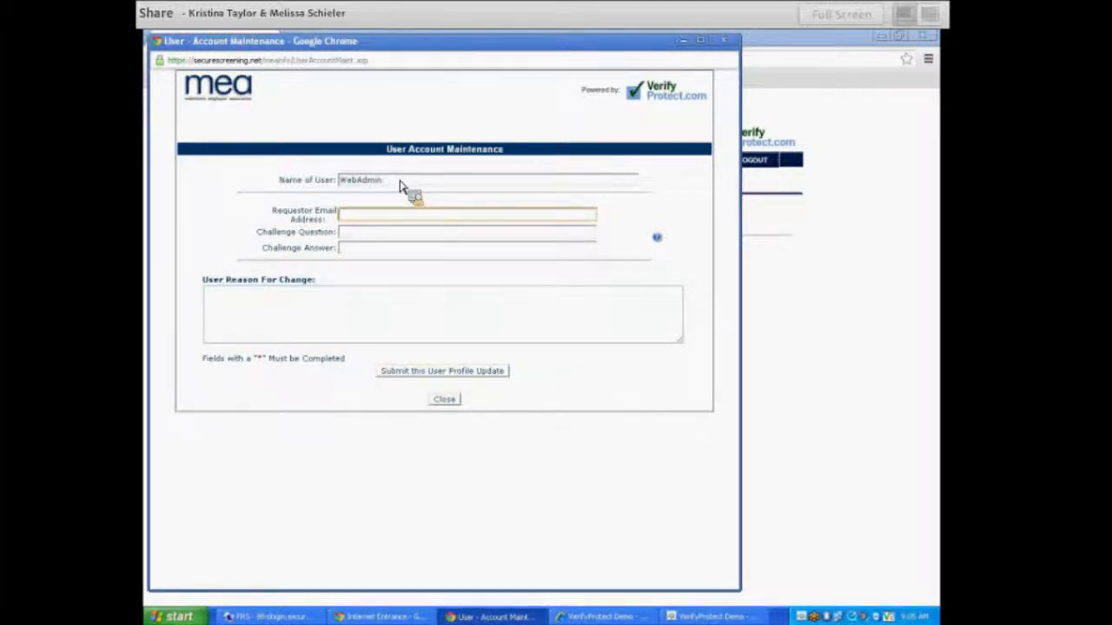
left_click(446, 402)
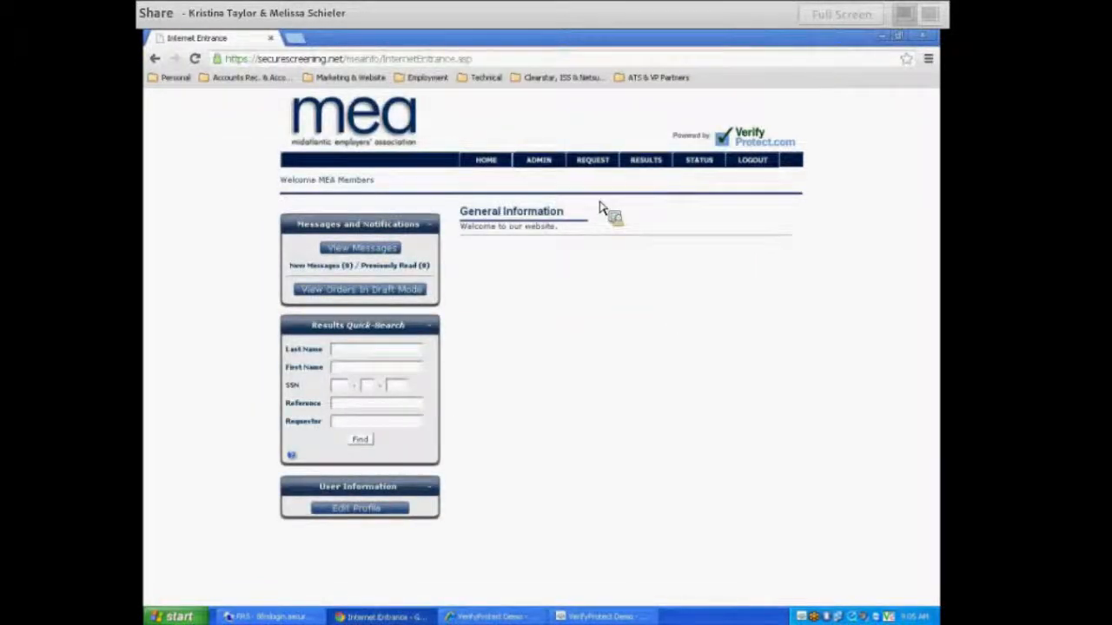
- Start a new screening request, review the package descriptions and choose the MEA General Staff Package
left_click(596, 167)
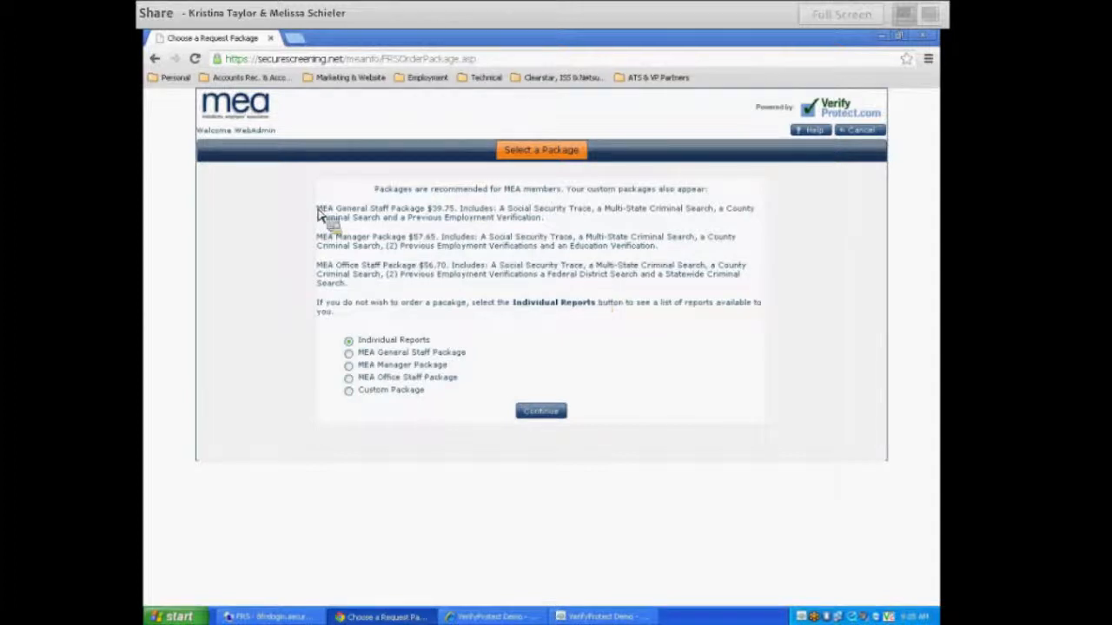
left_click_drag(425, 212, 559, 224)
left_click(504, 213)
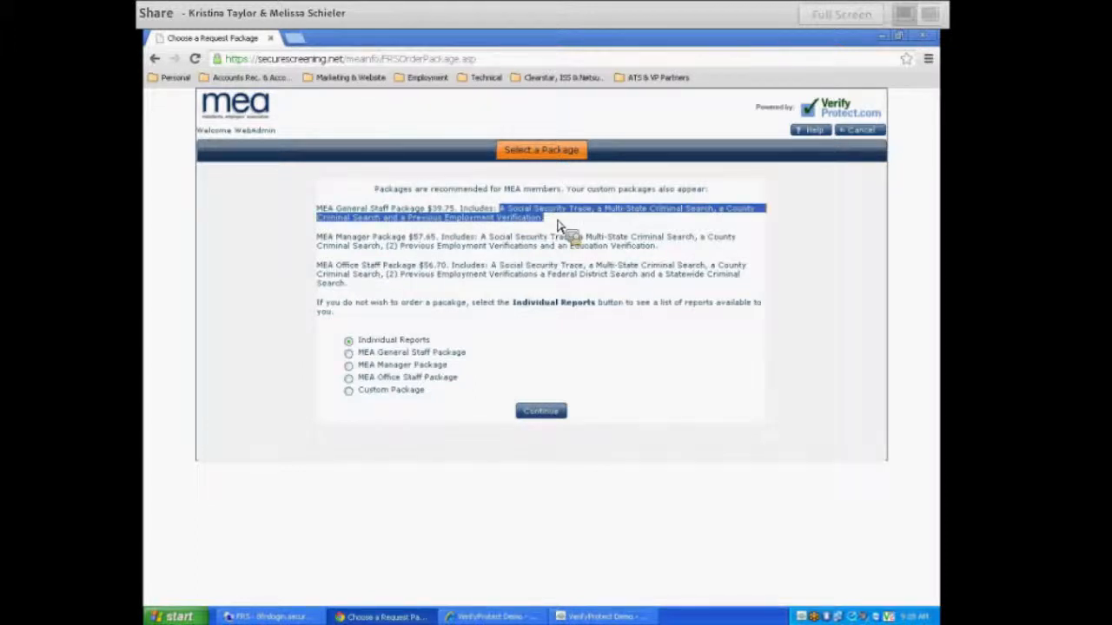
left_click(546, 236)
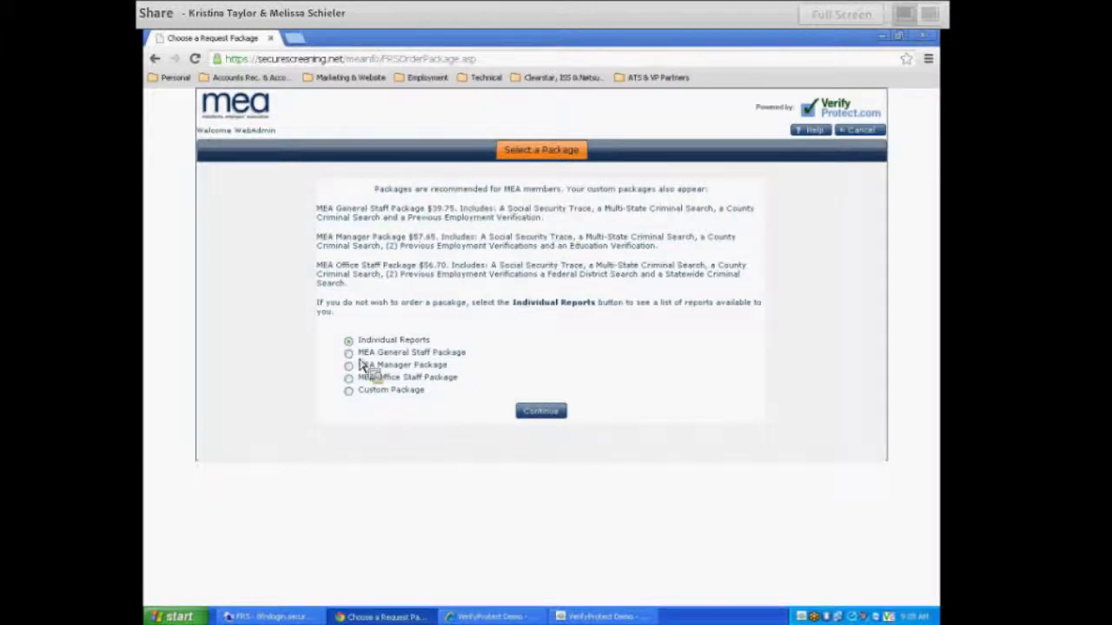
triple_click(370, 394)
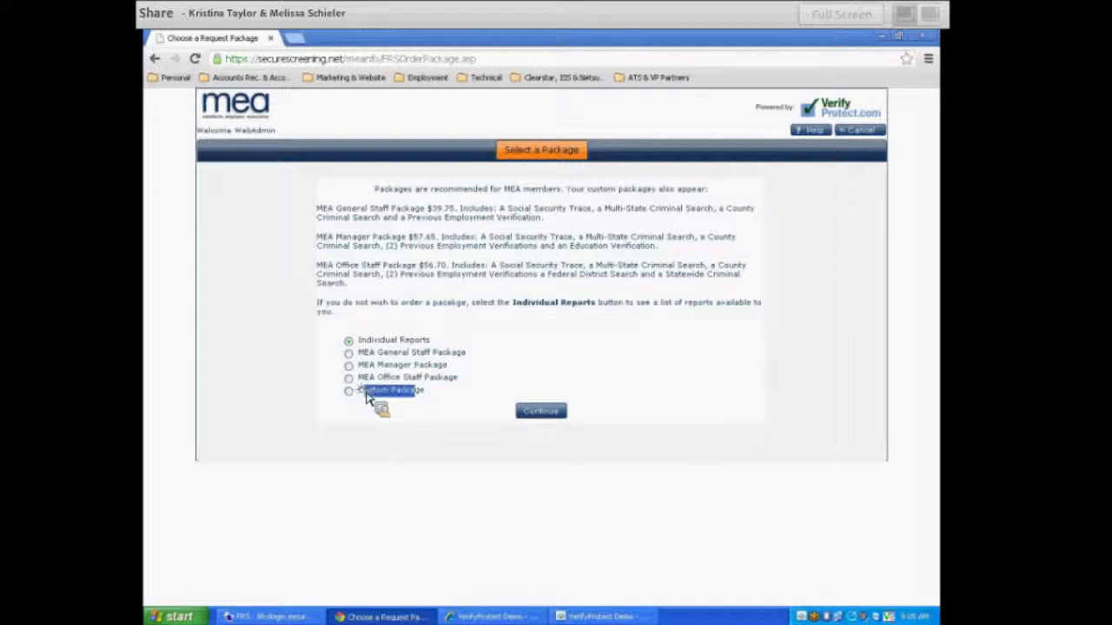
left_click_drag(366, 395, 429, 399)
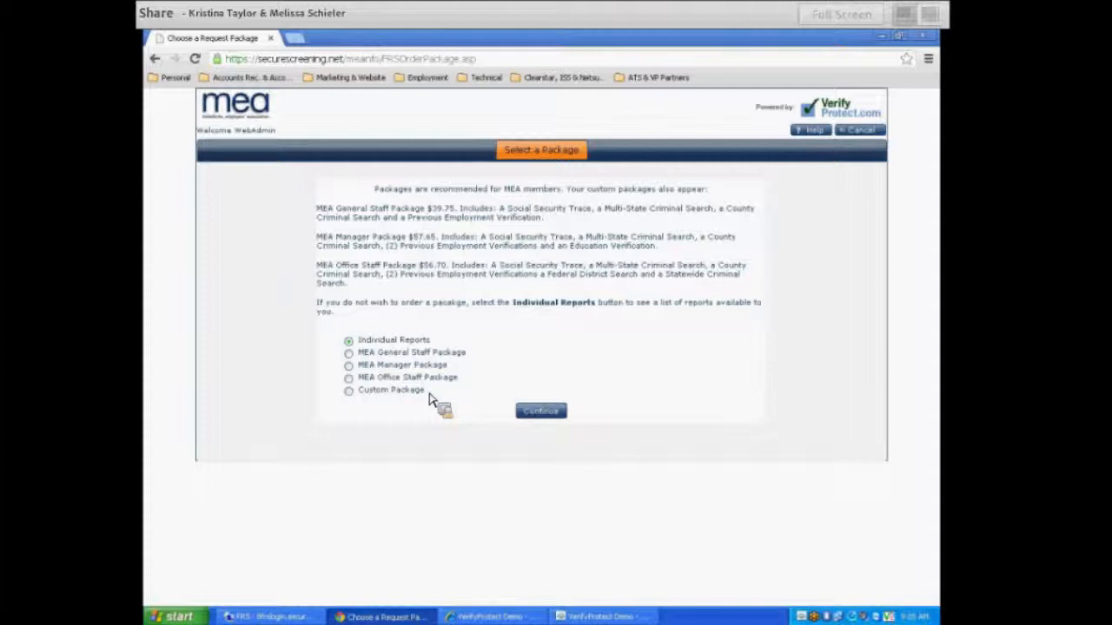
left_click_drag(429, 397, 435, 328)
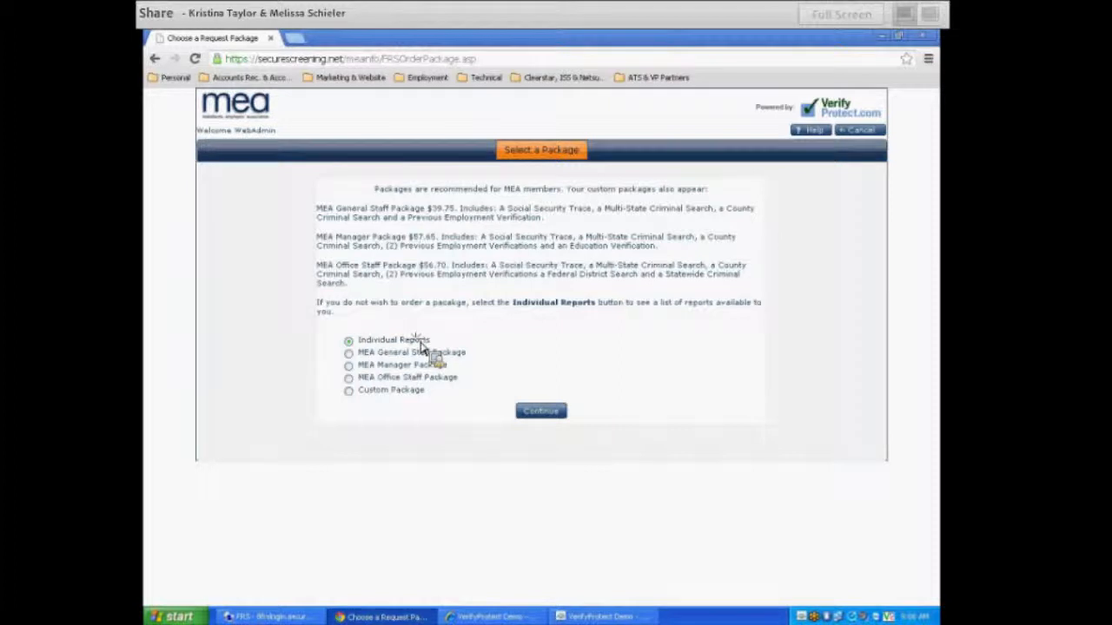
left_click_drag(420, 345, 365, 348)
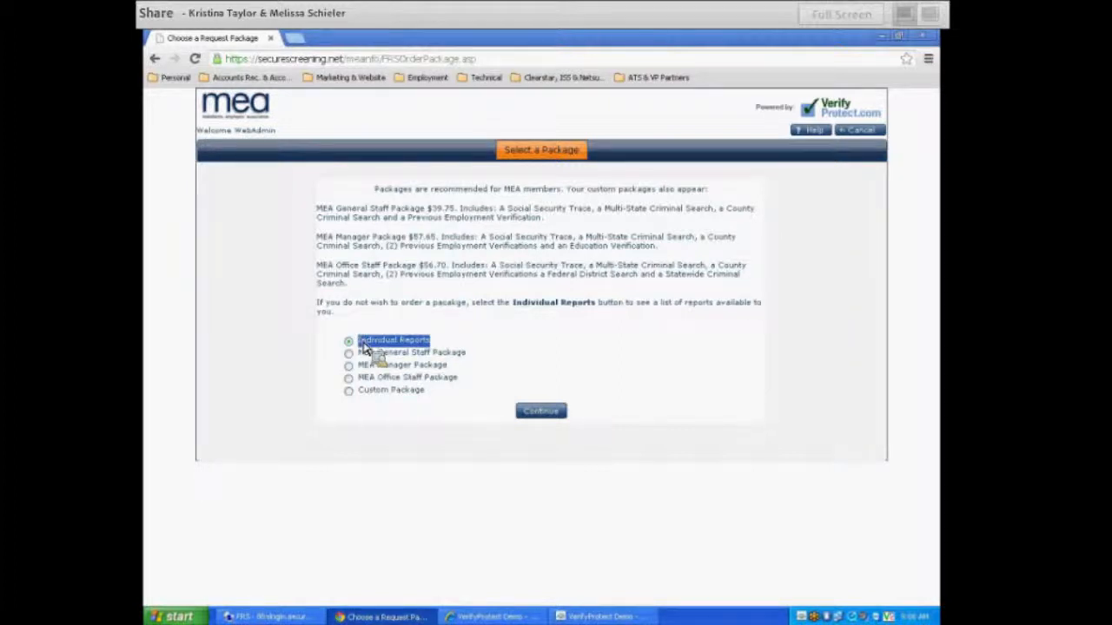
left_click(437, 348)
left_click(348, 353)
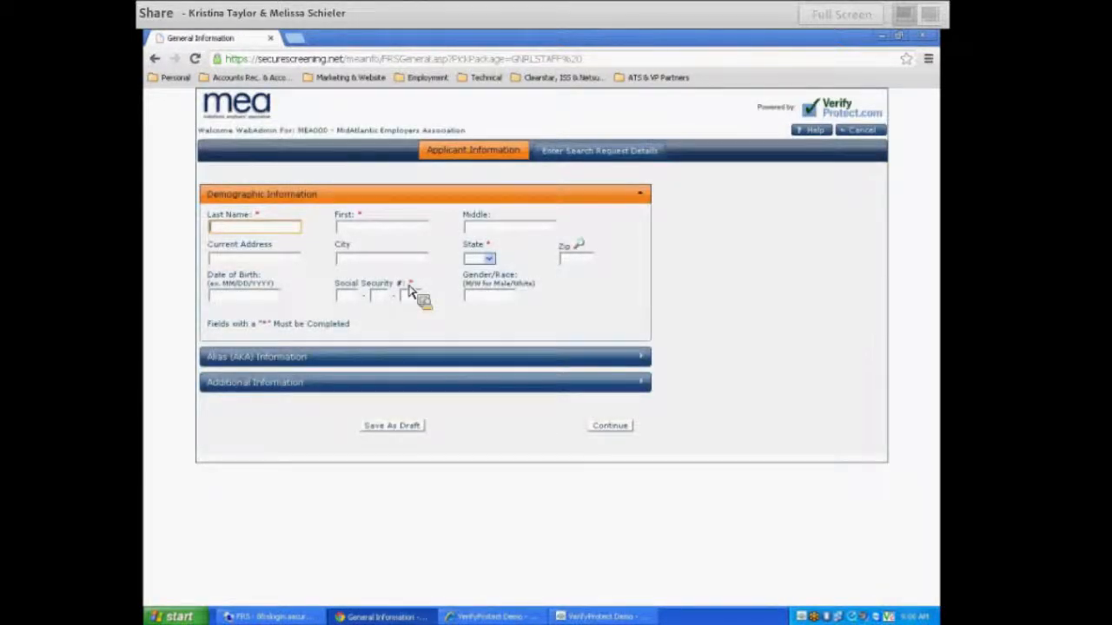
- Enter the applicant's last name, first name and middle initial in the demographic information
left_click(289, 229)
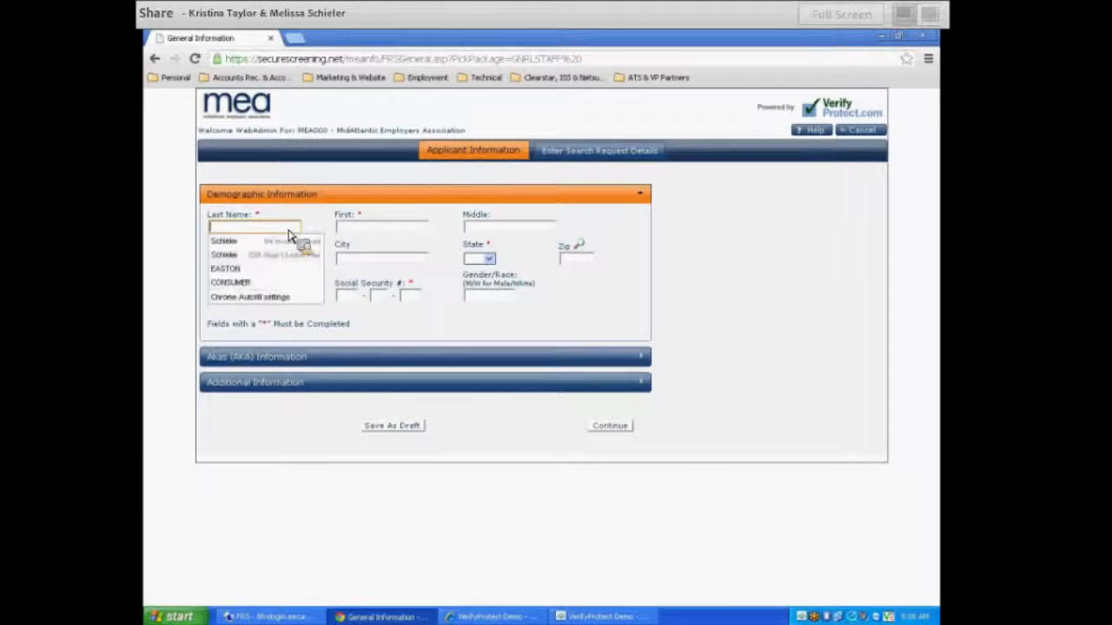
left_click(230, 282)
left_click(357, 230)
type("Jonath")
left_click(352, 240)
key("Tab")
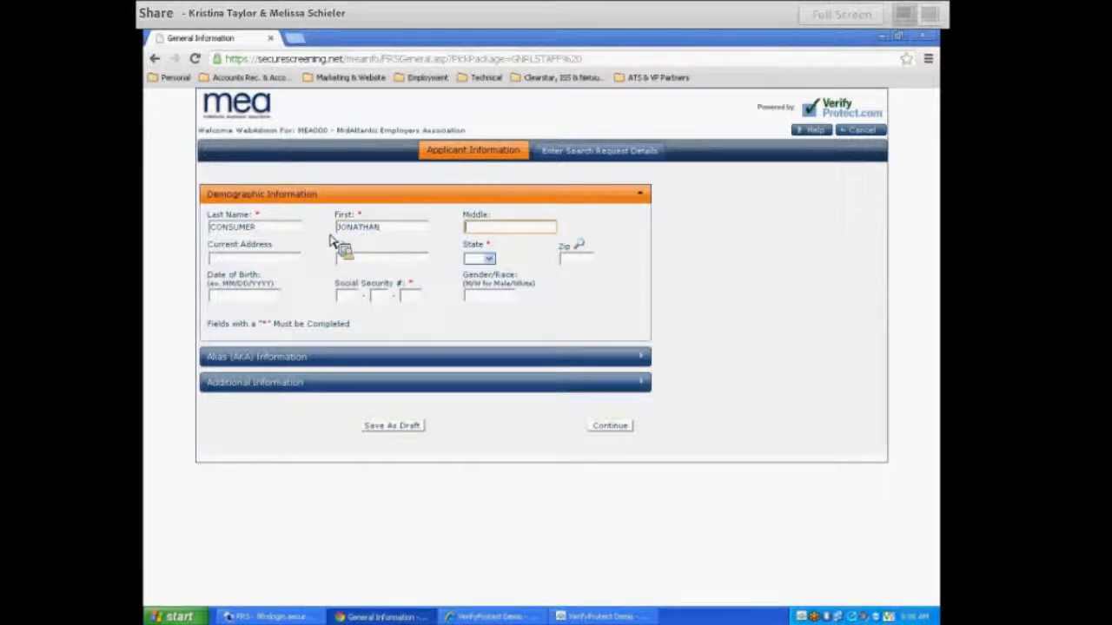
type("Q")
- Fill in the applicant's current street address and ZIP code, with city and state completed from the ZIP
left_click(242, 264)
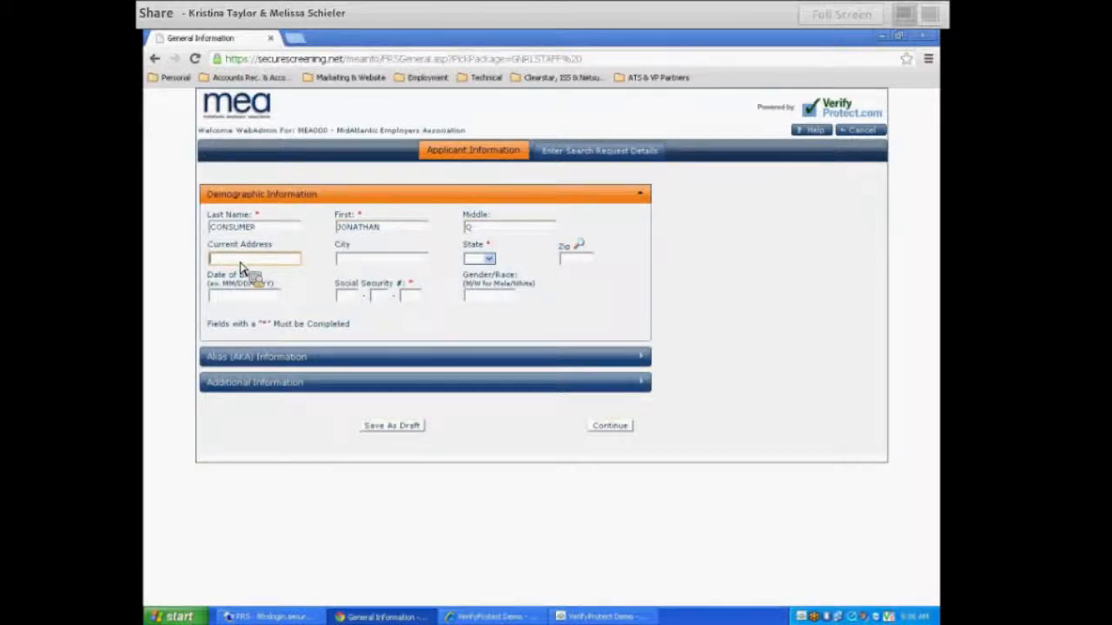
type("10")
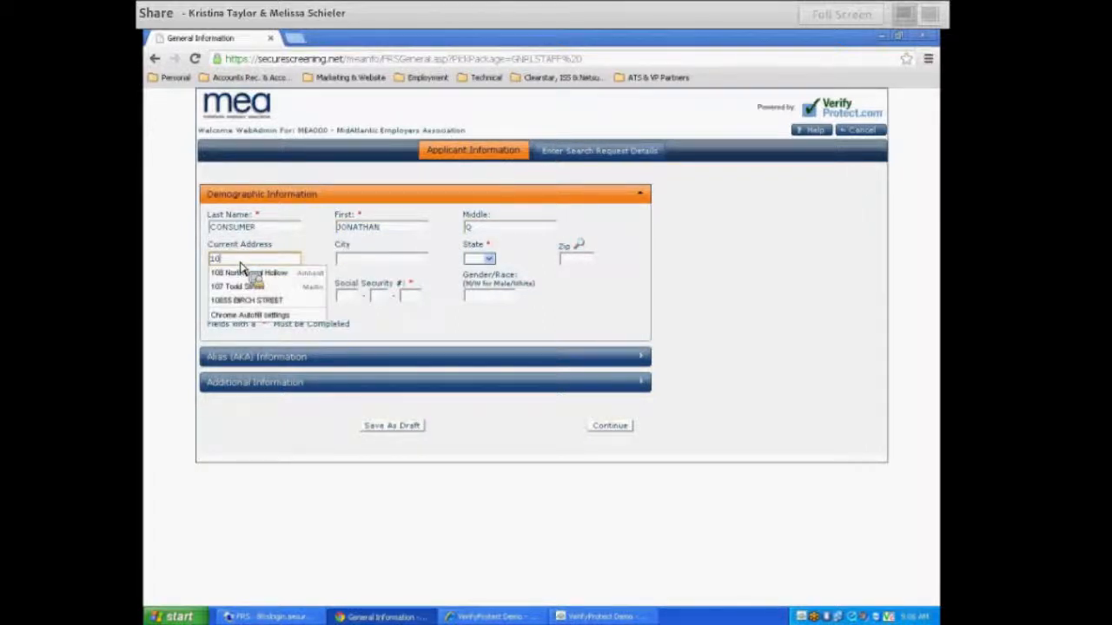
type("6")
type("5")
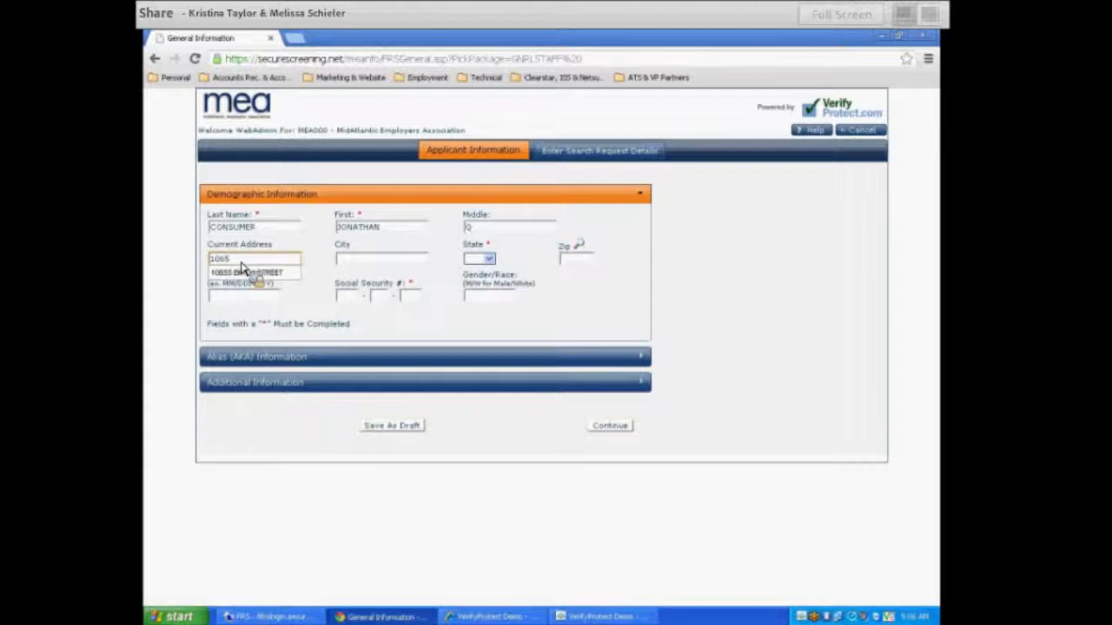
left_click(243, 271)
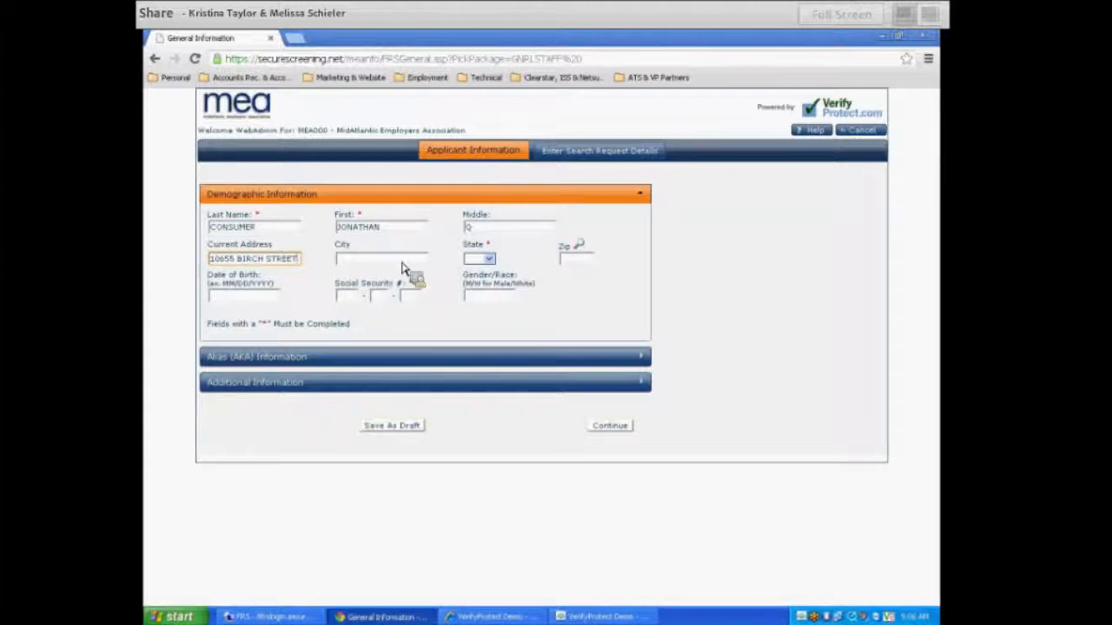
left_click(576, 261)
type("91502")
key("Tab")
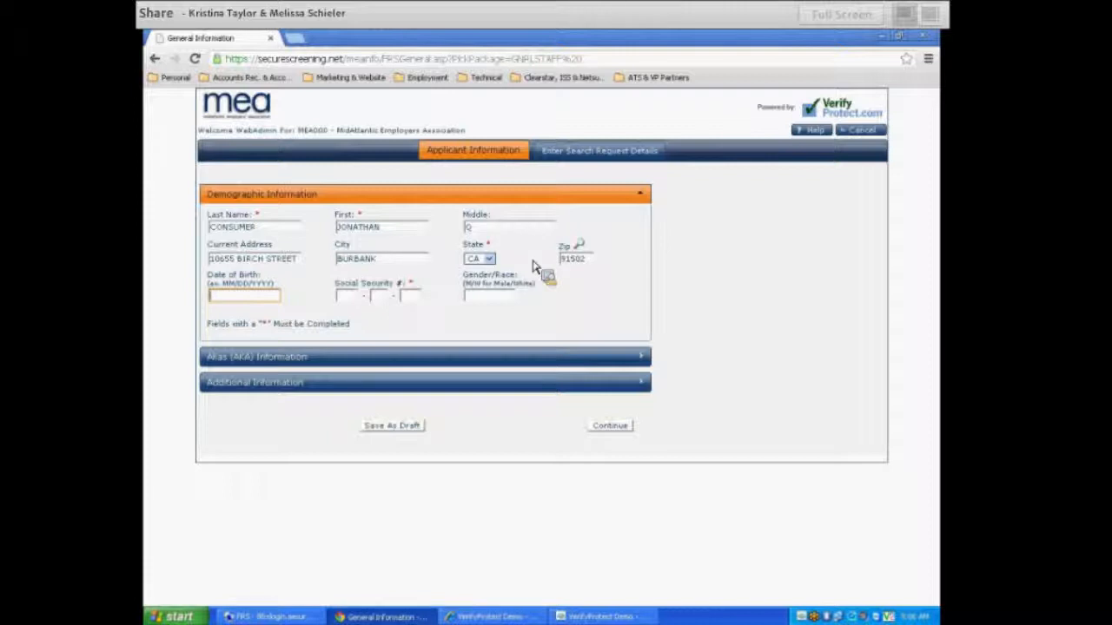
- Enter the applicant's date of birth and Social Security number, and set Gender/Race to M/W
left_click(250, 298)
left_click(249, 310)
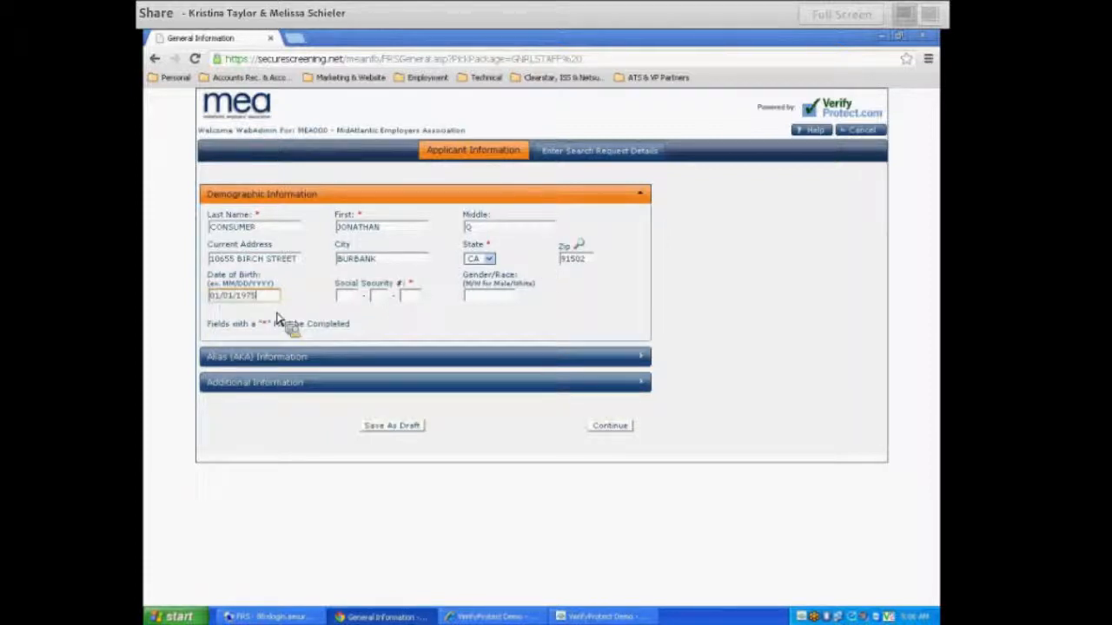
left_click(352, 299)
type("99999")
type("9990")
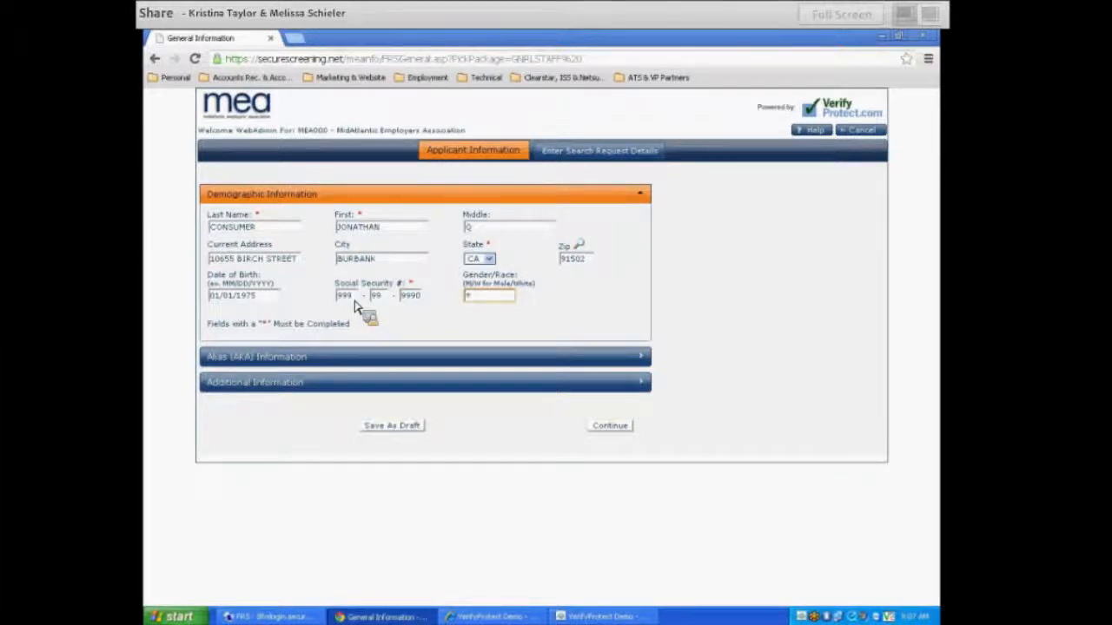
type("M/W")
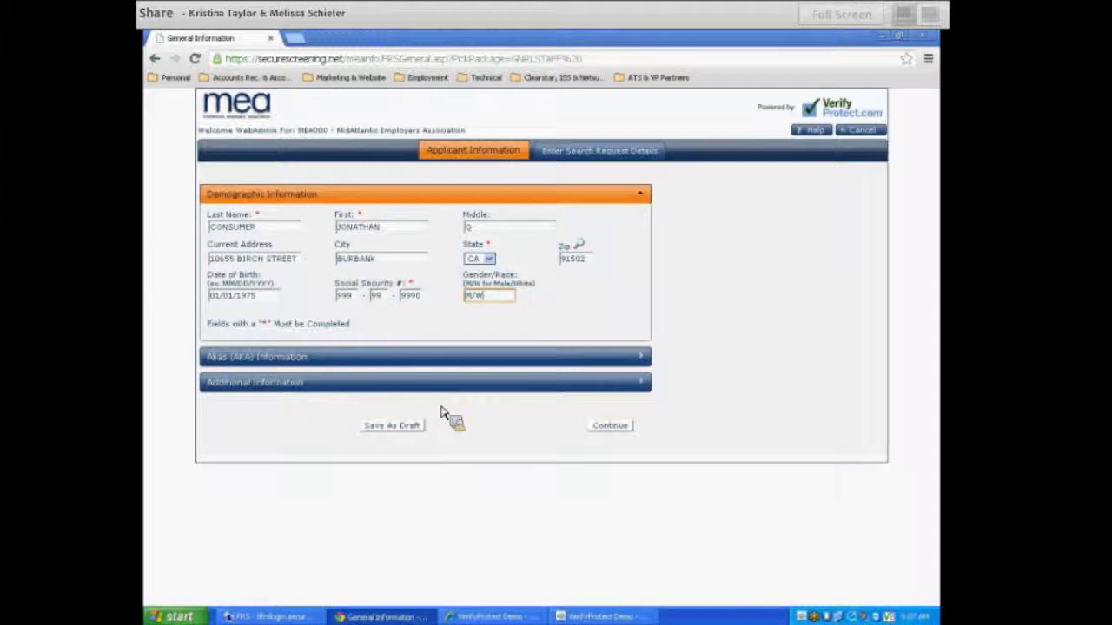
- Expand the Alias (AKA) Information section and examine its name fields without entering an alias
left_click(281, 363)
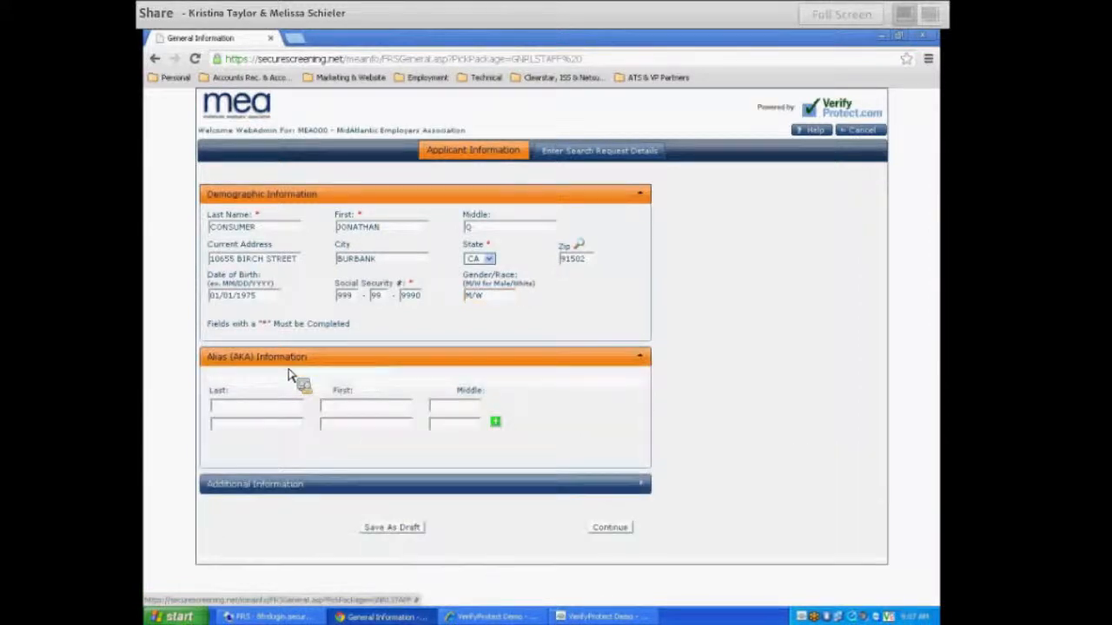
left_click(258, 410)
left_click(277, 430)
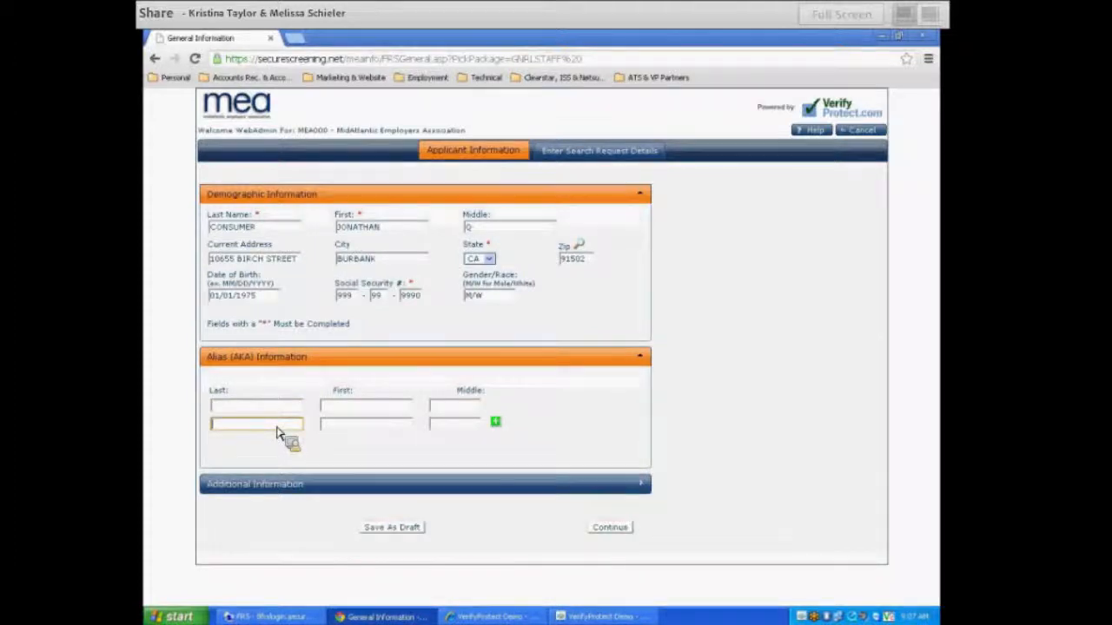
- Expand the Additional Information section and set the position to Clerk, leaving the reference empty
left_click(239, 486)
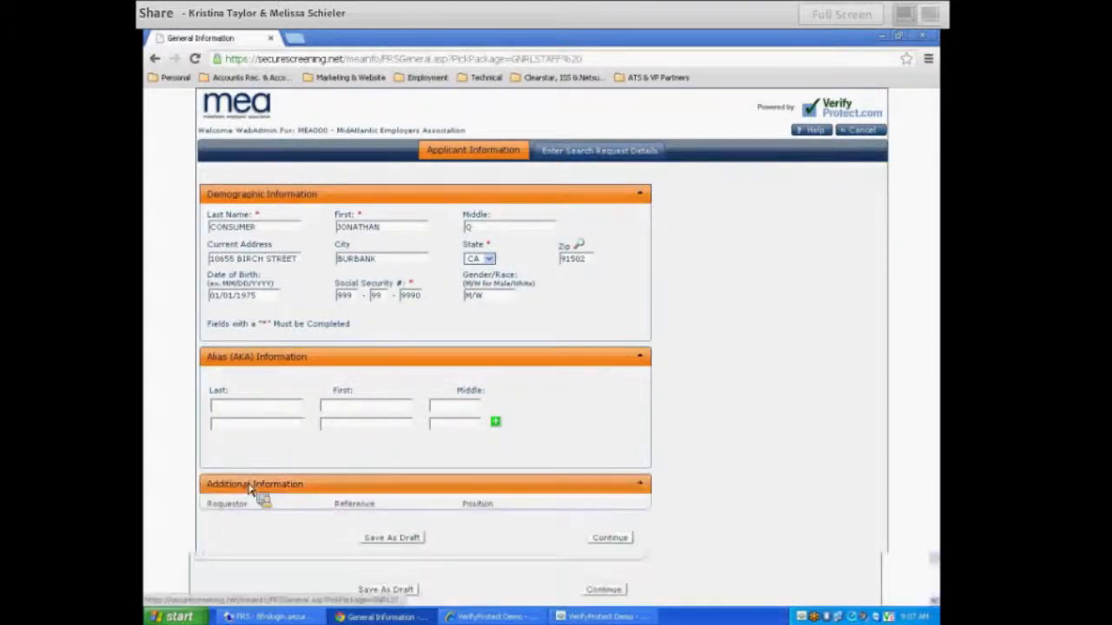
scroll(291, 497, "down", 2)
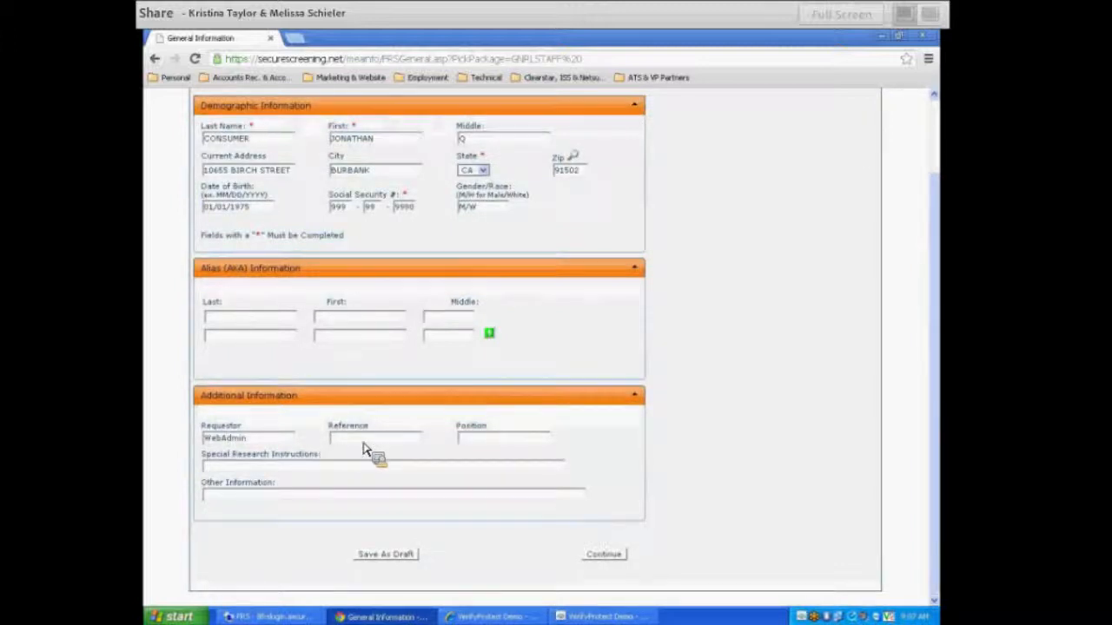
left_click(363, 443)
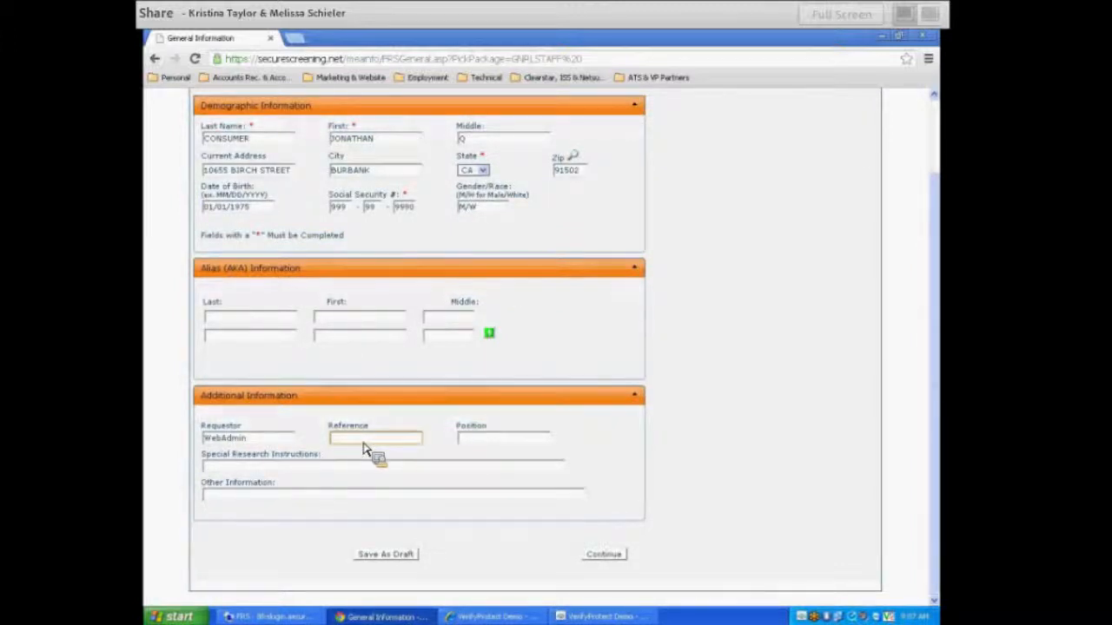
left_click(496, 441)
type("Clerk")
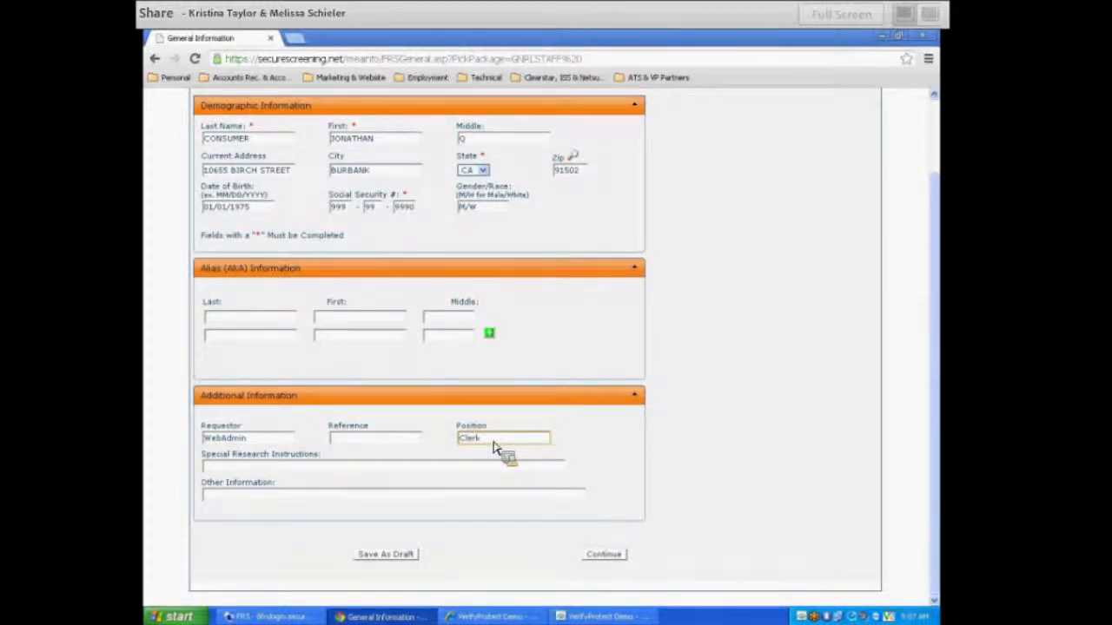
- Enter "Call when report is completed." as special research instructions and "Mail Hard Copy." as other information
left_click(279, 467)
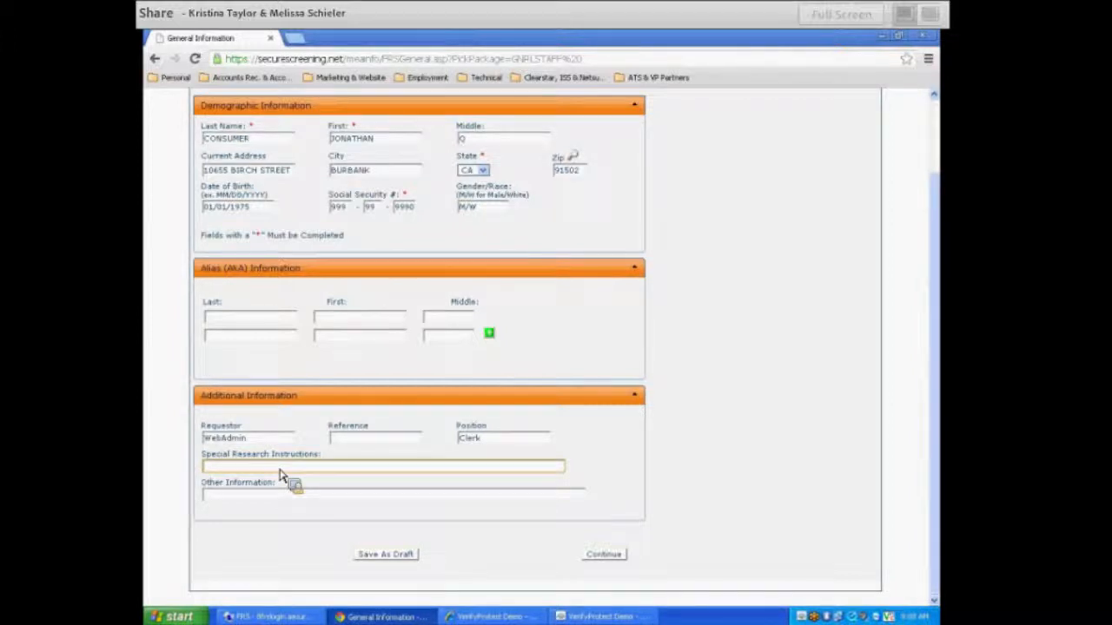
type("Call when re")
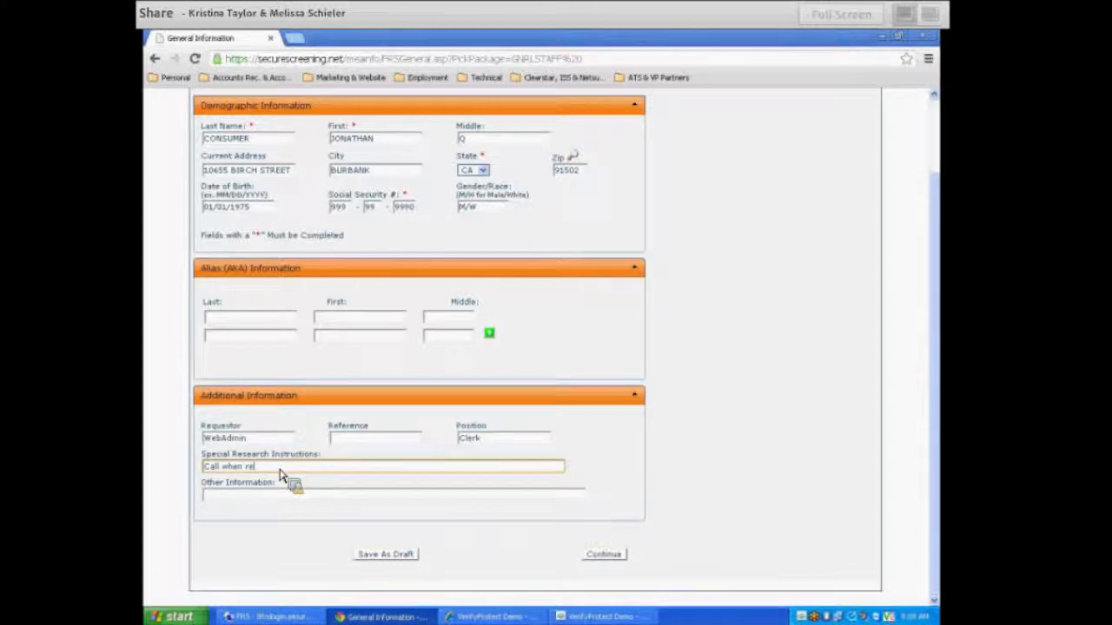
type("port is completed.")
key("Tab")
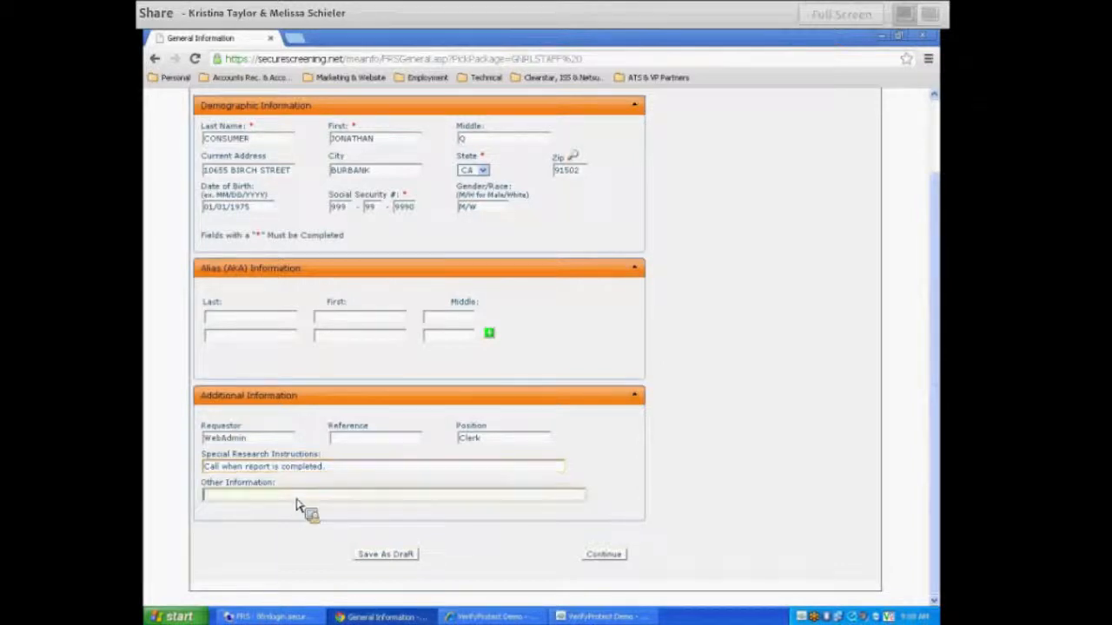
type("Mail Hard Copy.")
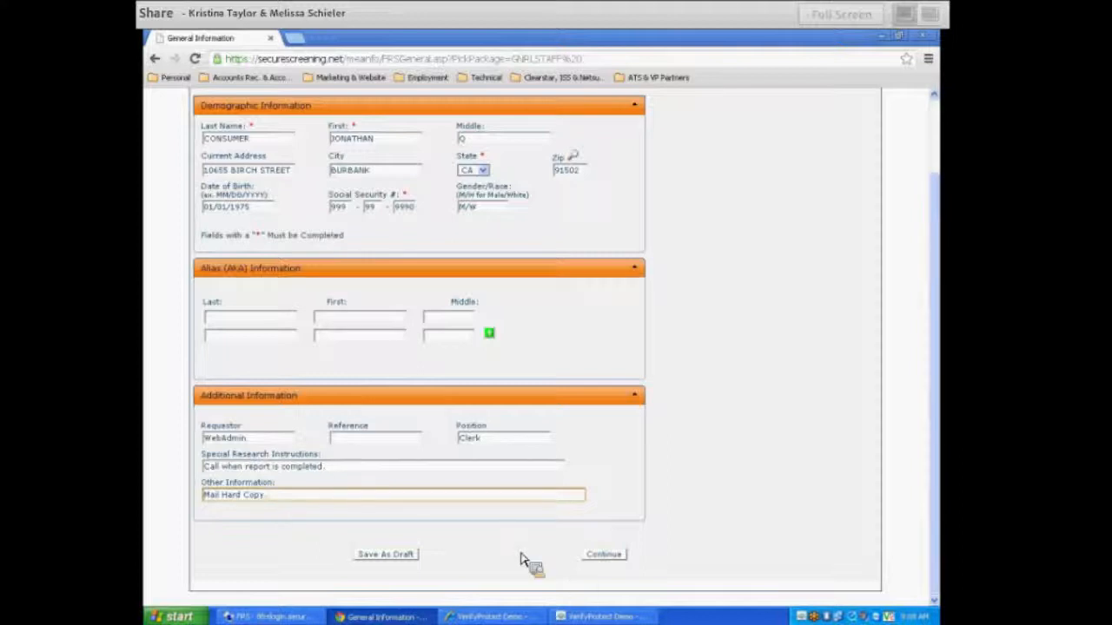
- Continue to the search request details, accepting the Social Security number as entered, and look over the estimated price and search sections
left_click(612, 566)
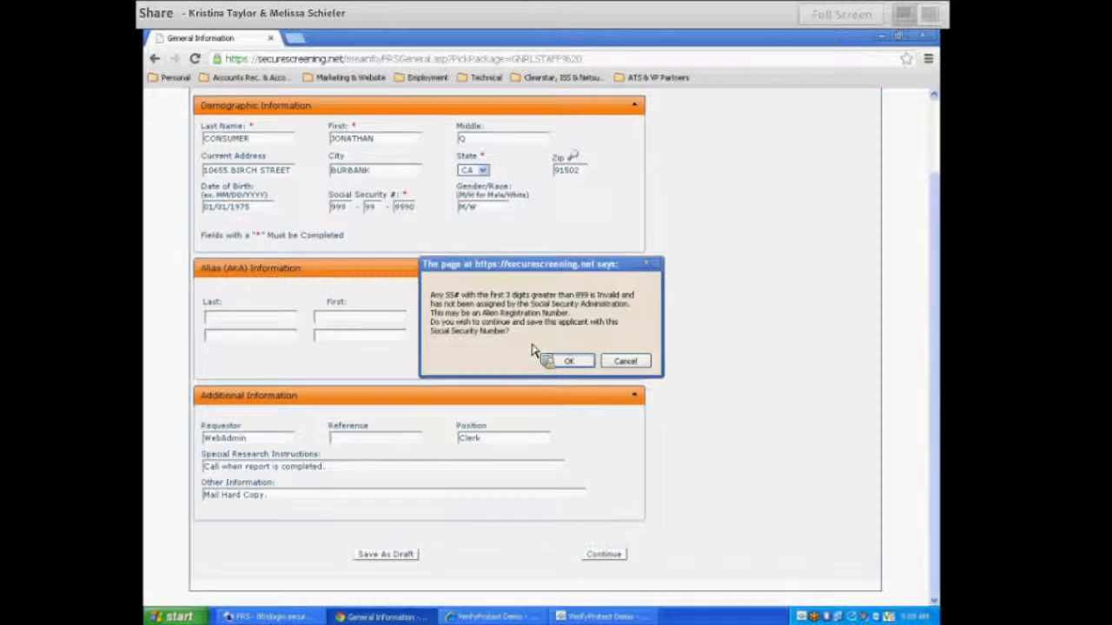
left_click(569, 360)
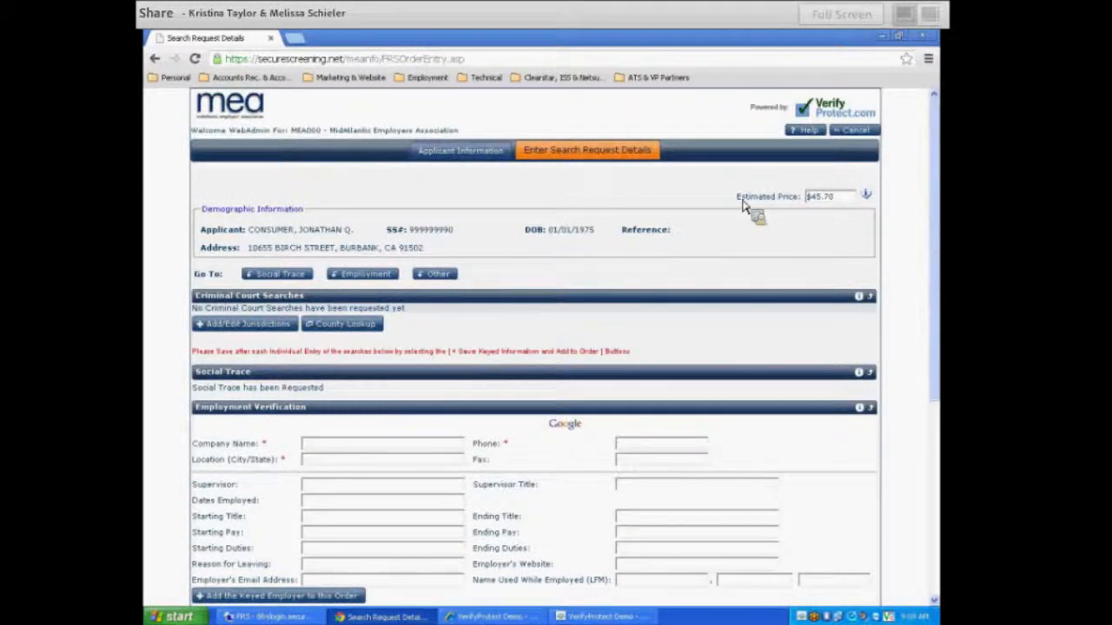
left_click_drag(740, 198, 904, 250)
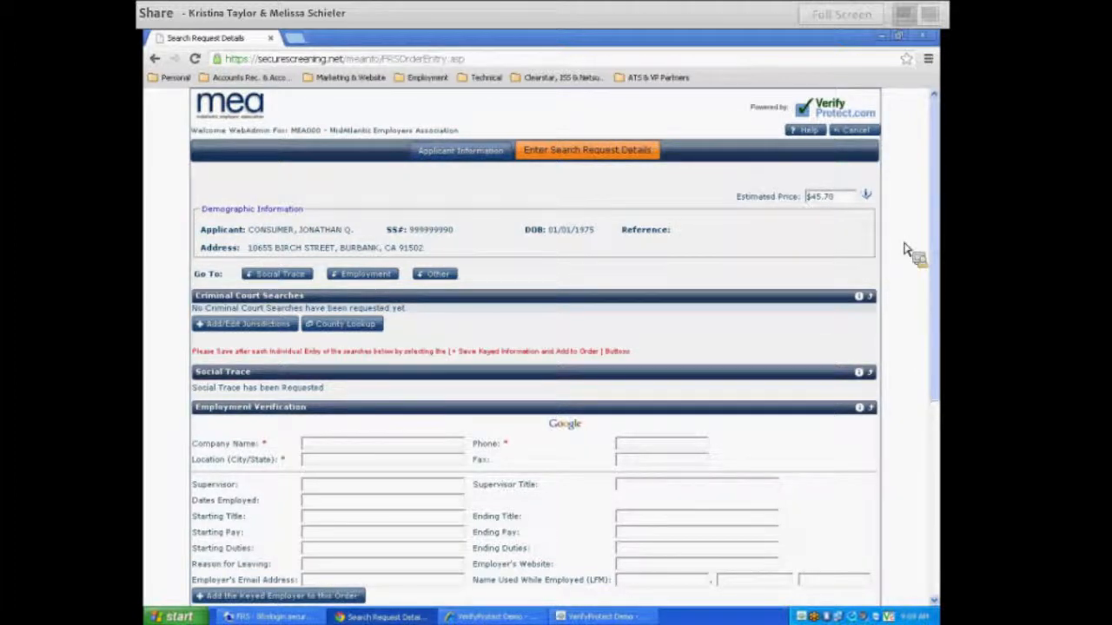
scroll(452, 152, "down", 1)
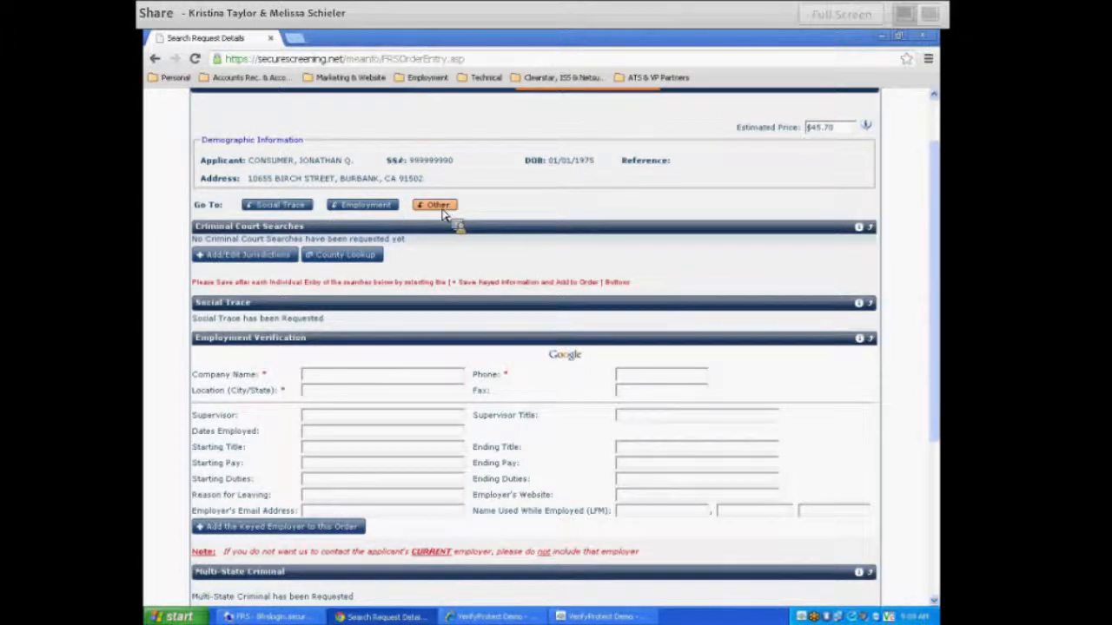
- Go to the Employment Verification section, look up companies starting with "ABC" and choose ABC Cable Networks Group as the employer
left_click(376, 209)
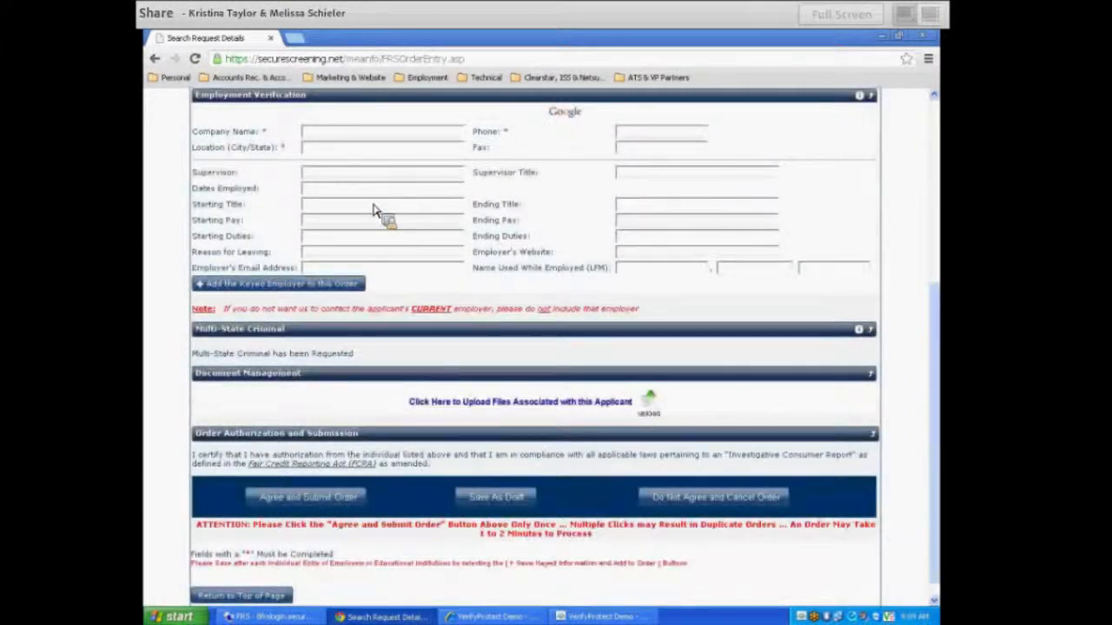
left_click(339, 139)
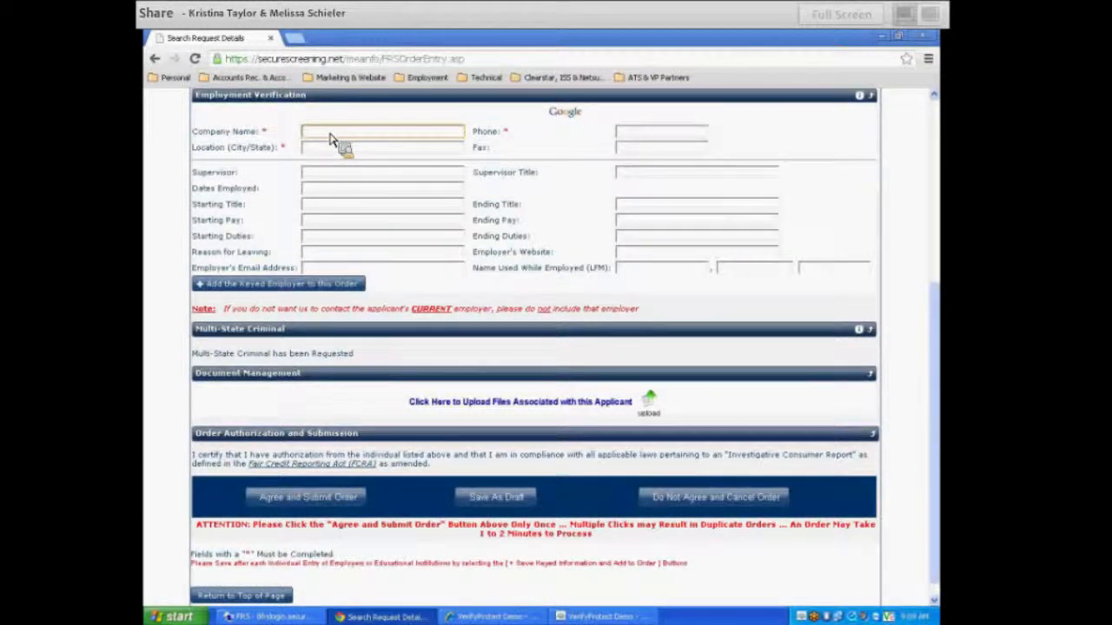
type("ABC")
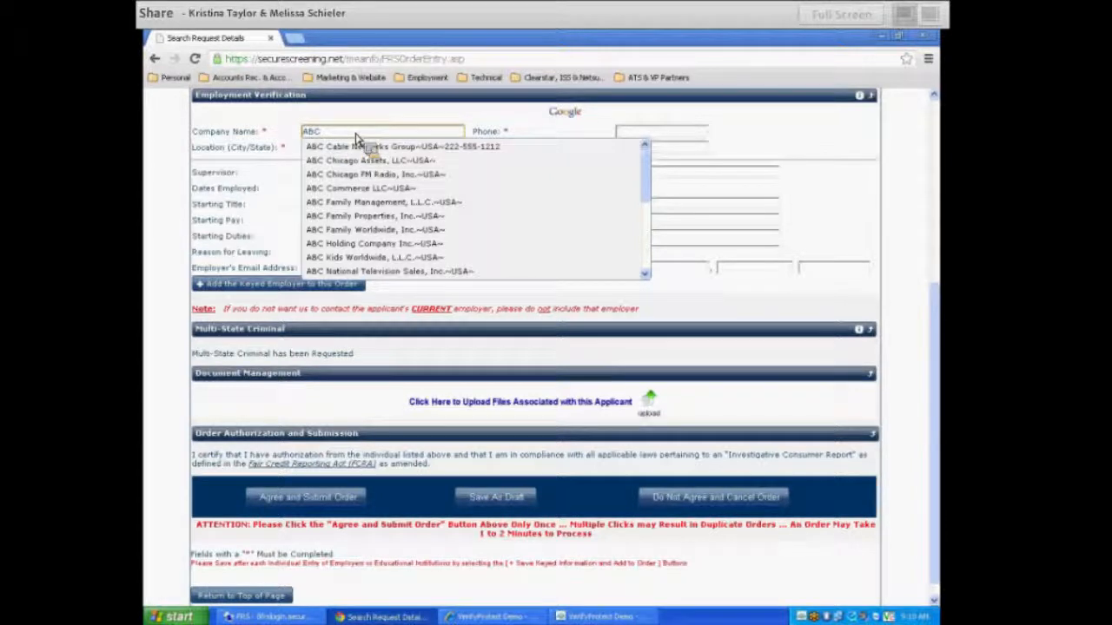
left_click(362, 151)
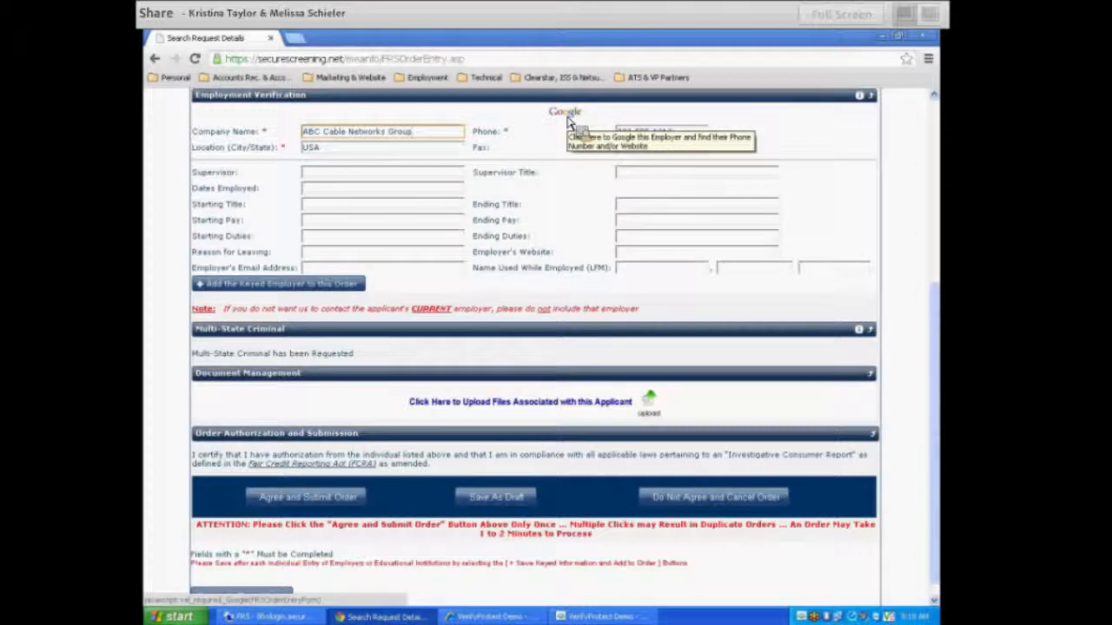
- Google the employer from the verification form, look through the search results and close the results window
left_click(567, 121)
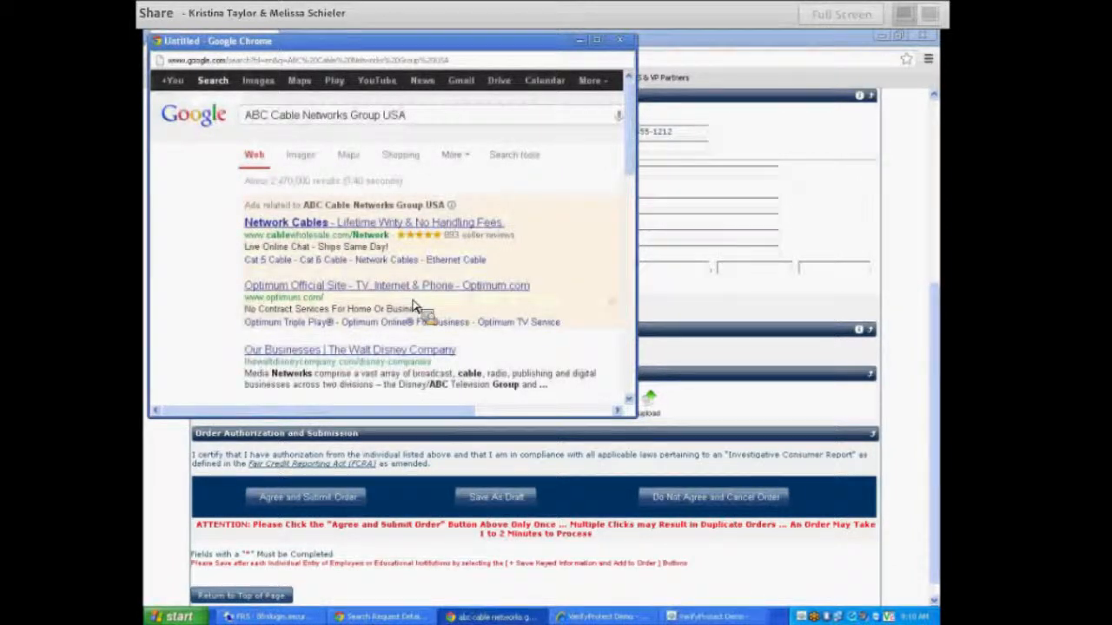
scroll(395, 341, "down", 3)
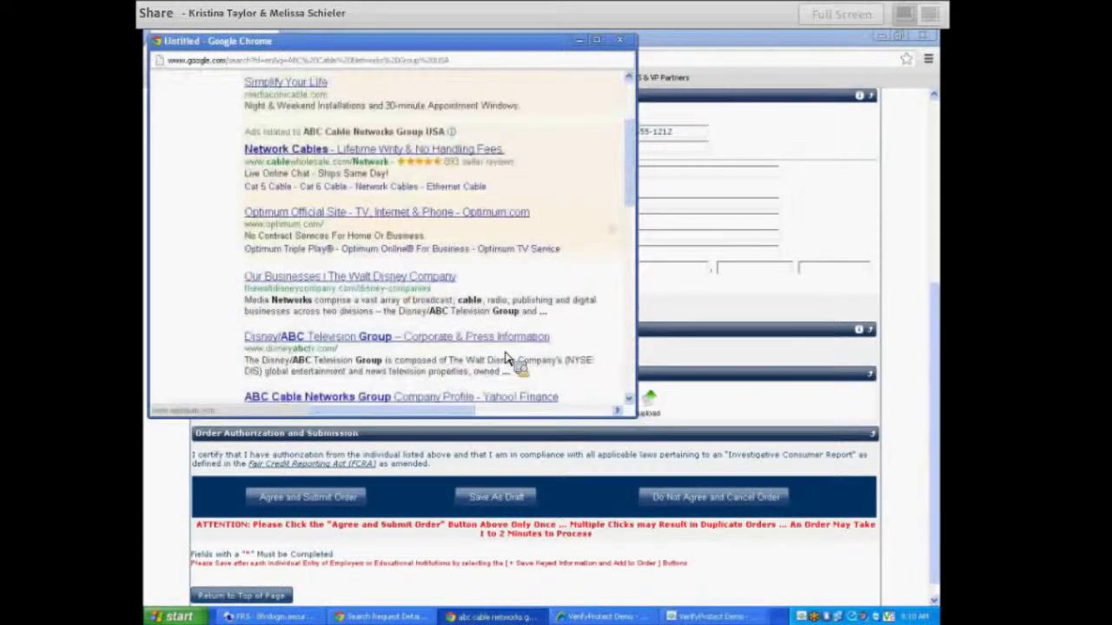
scroll(509, 359, "down", 2)
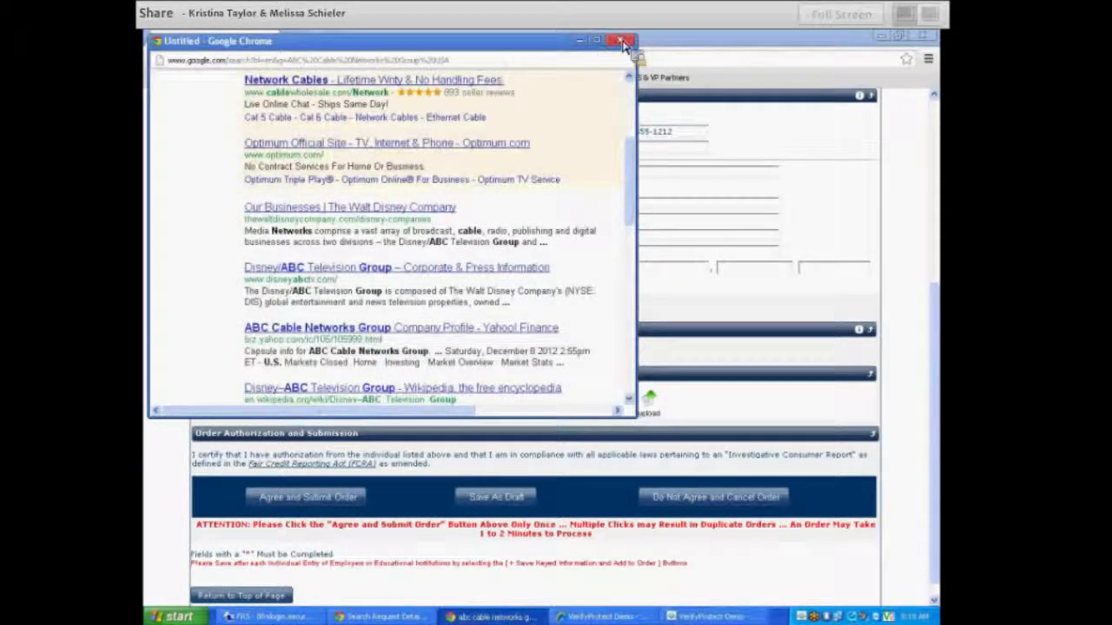
left_click(620, 41)
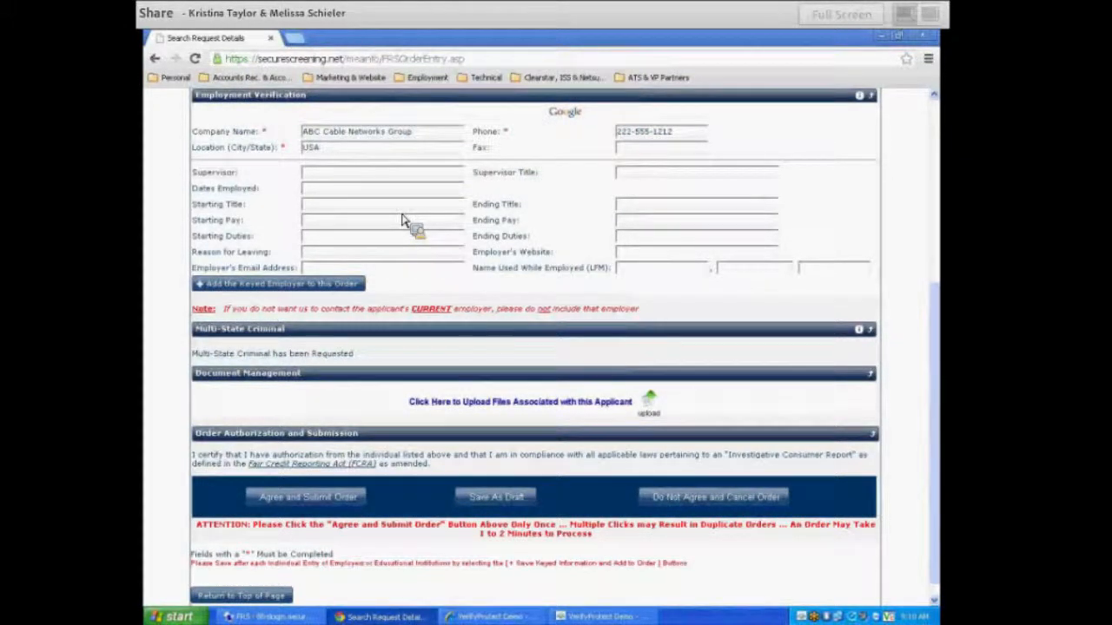
- Enter "Mr. Manager" as the employment supervisor and "Manager" as the supervisor title
left_click(386, 175)
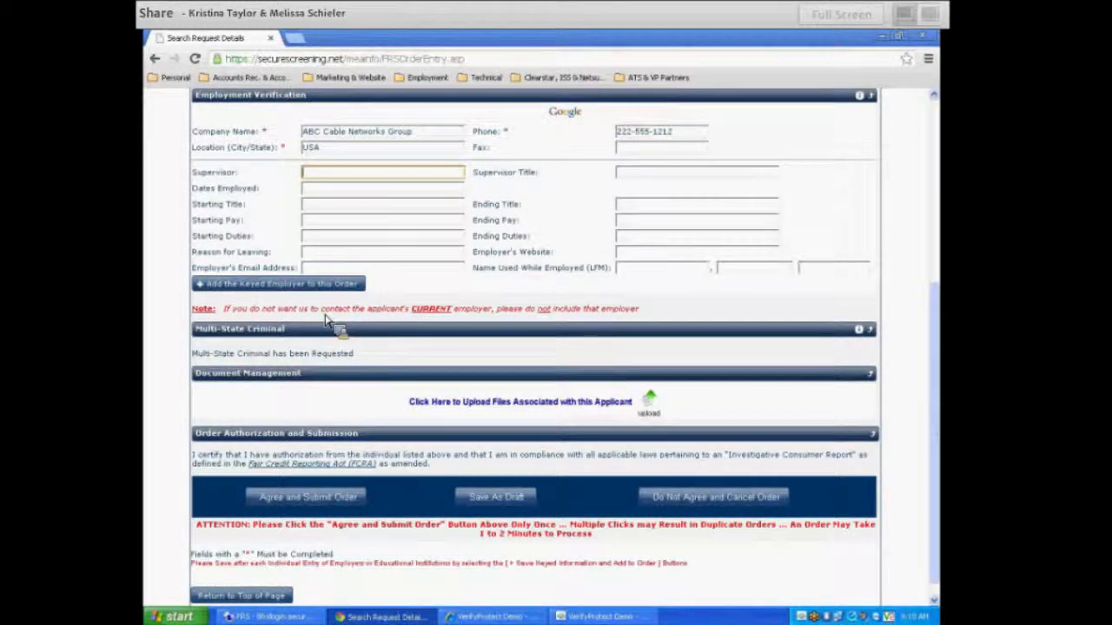
left_click(339, 174)
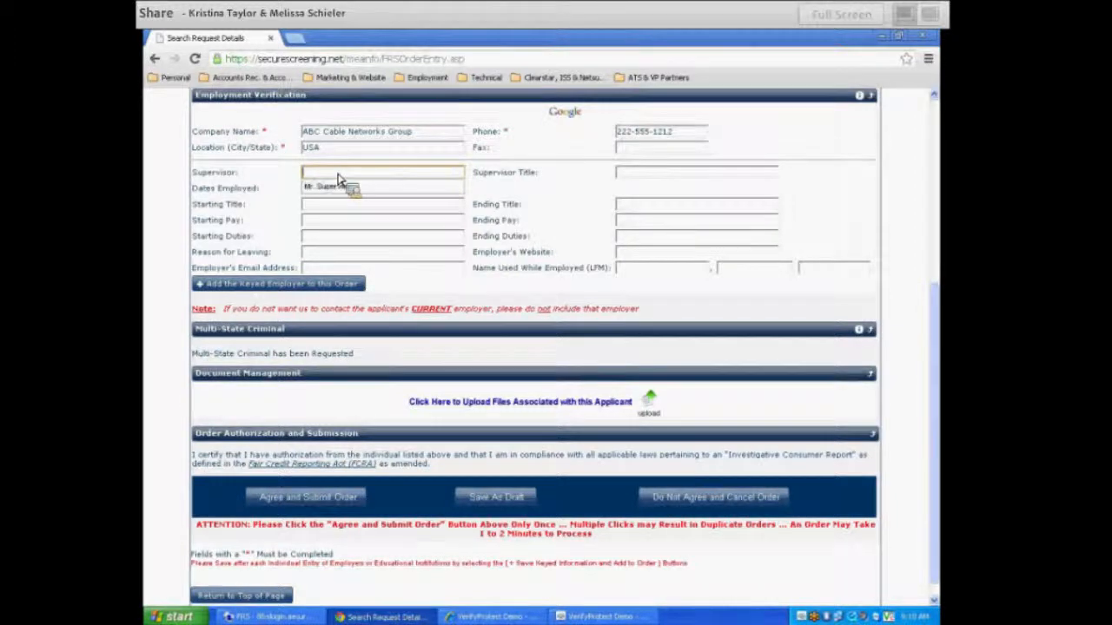
type("Mr. M")
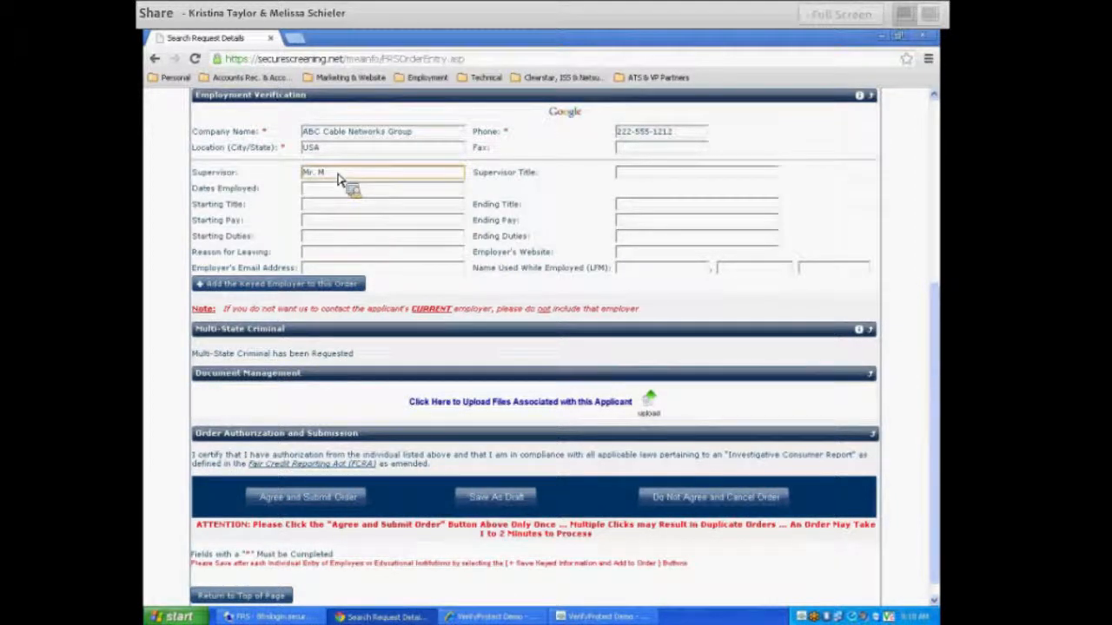
type("anager")
left_click(658, 178)
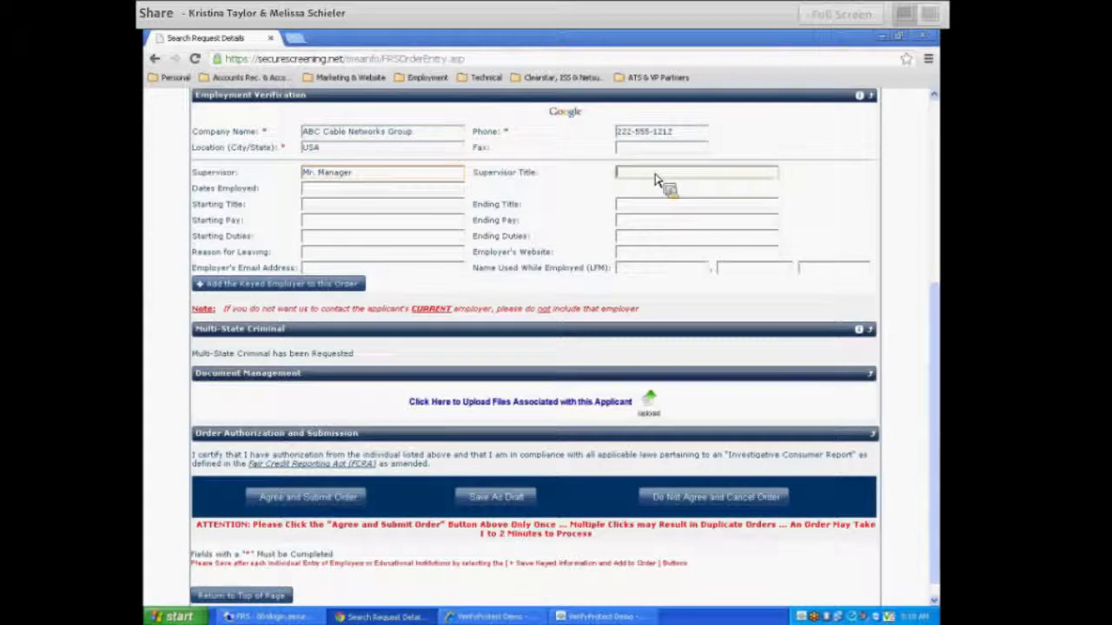
type("Manager")
- Fill in dates employed 01/01/2000-01/01/2005, starting title Worker, starting pay $11.50 Hourly, starting duties Unknown and reason for leaving "Found a better job"
left_click(347, 188)
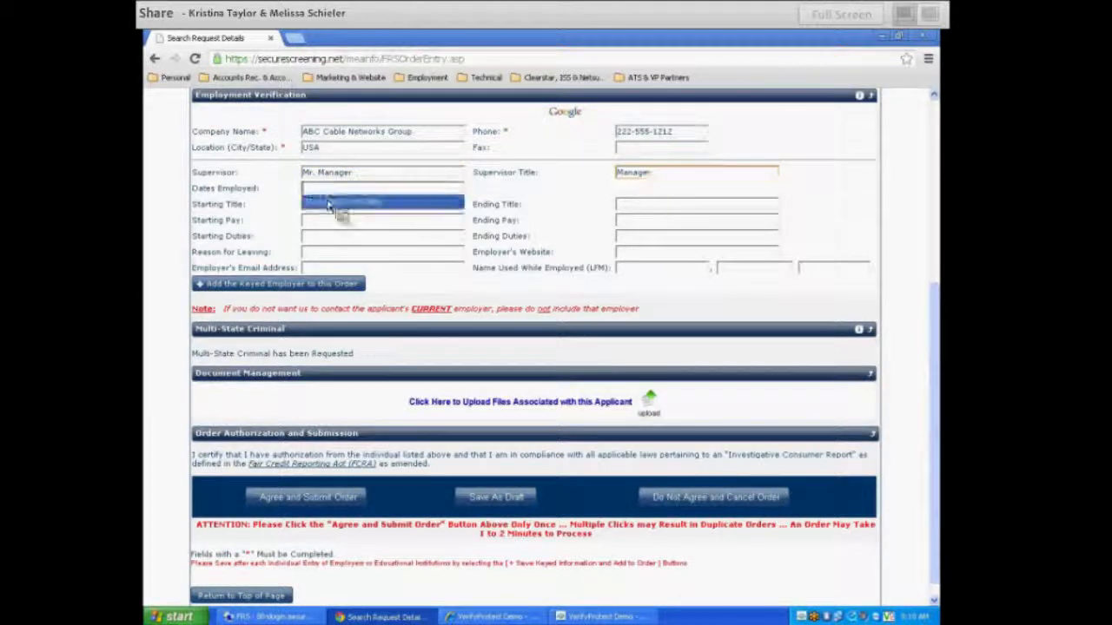
left_click(334, 203)
left_click(324, 206)
left_click(321, 218)
left_click(319, 223)
left_click(321, 235)
left_click(330, 238)
left_click(334, 251)
left_click(334, 252)
- Fill in the employer's e-mail address with the suggested supervisor address
left_click(330, 274)
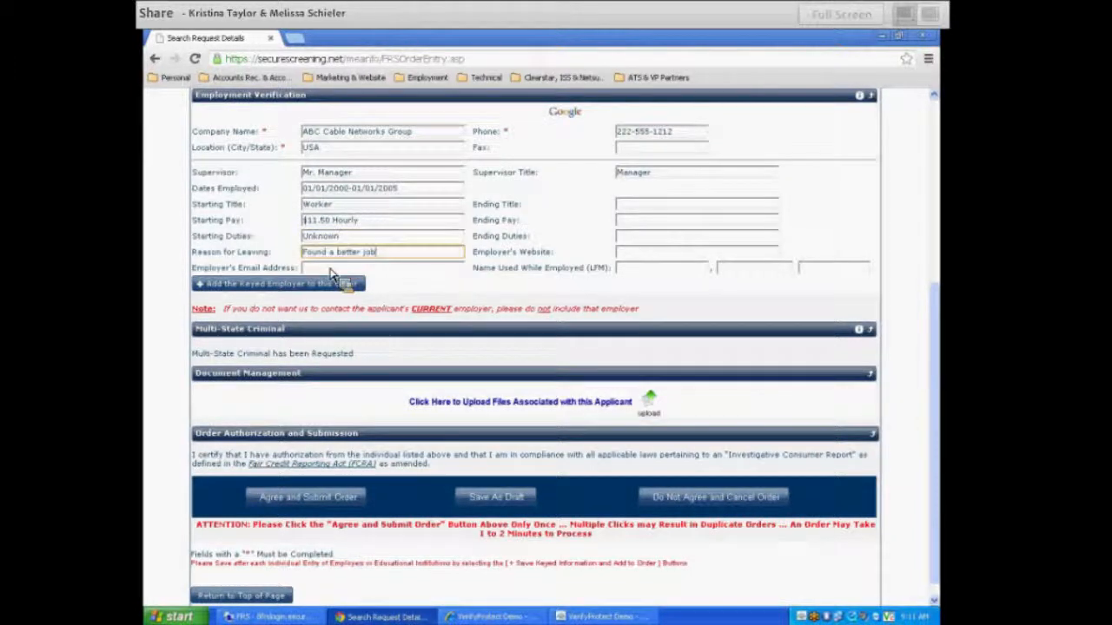
left_click(331, 271)
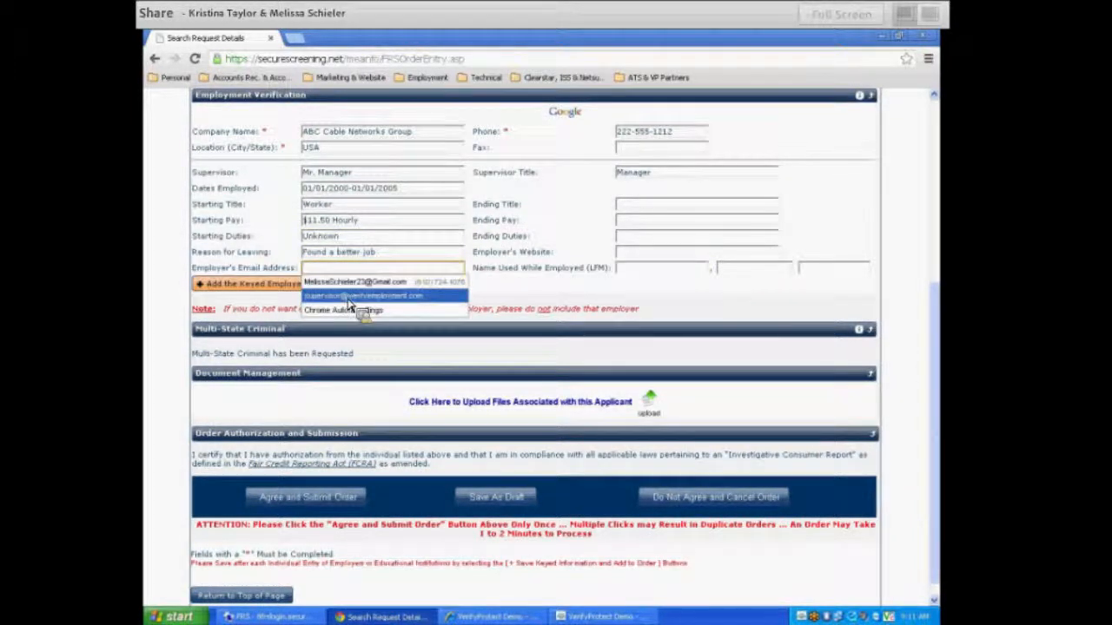
left_click(350, 296)
- Set ending title to Skilled Worker, ending pay to 19.25 Hourly and ending duties to Unknown, leave the website empty, and add the employer to the order
left_click(655, 206)
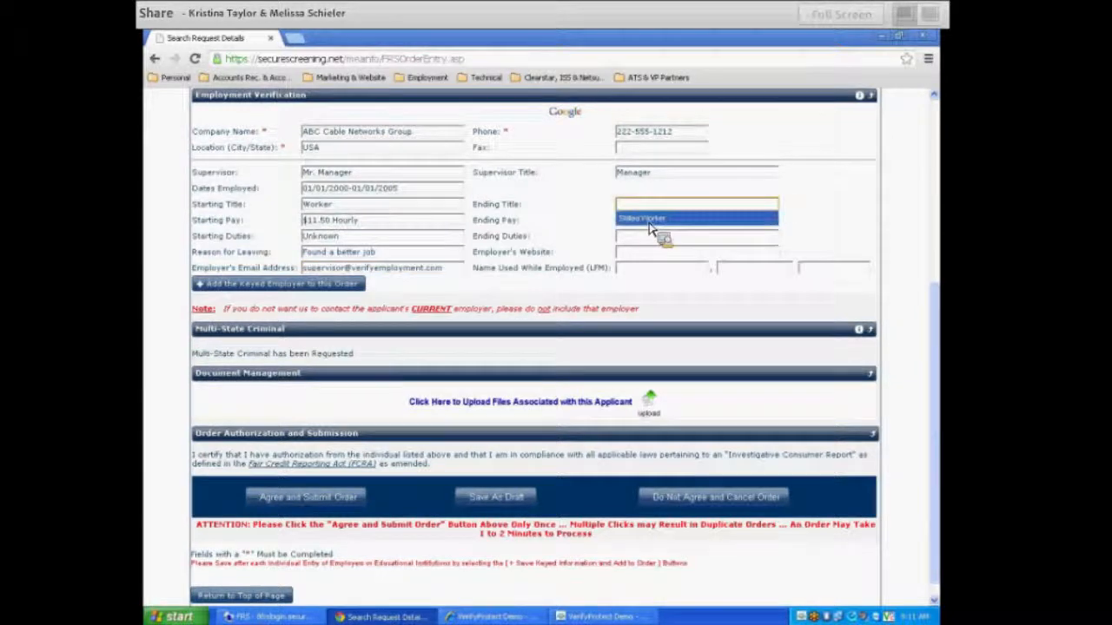
left_click(650, 218)
left_click(651, 223)
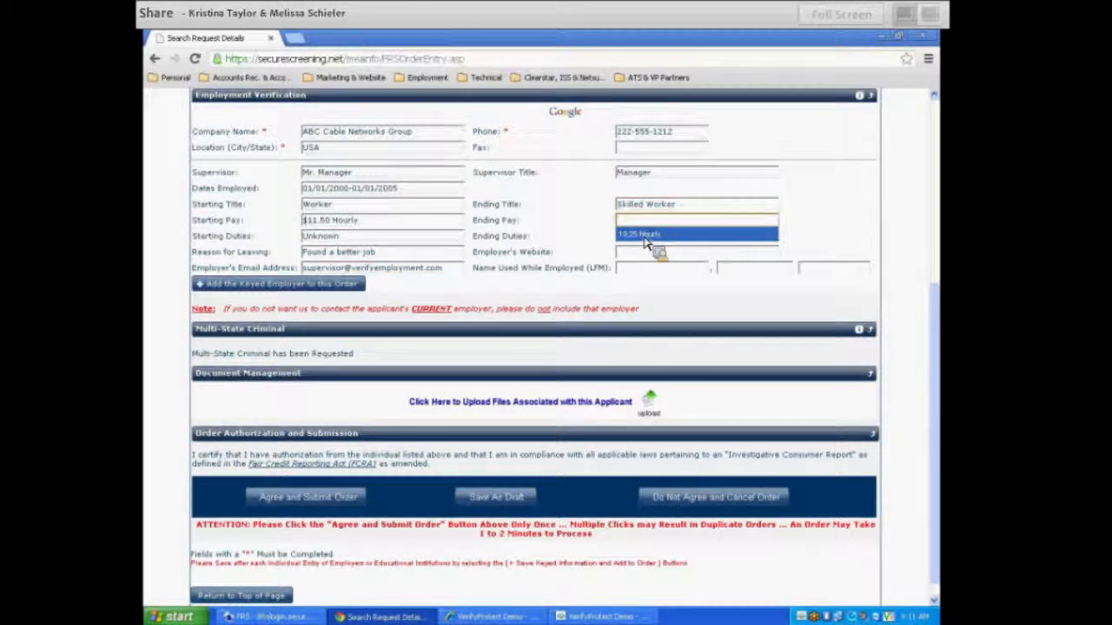
left_click(644, 236)
left_click(643, 253)
left_click(643, 236)
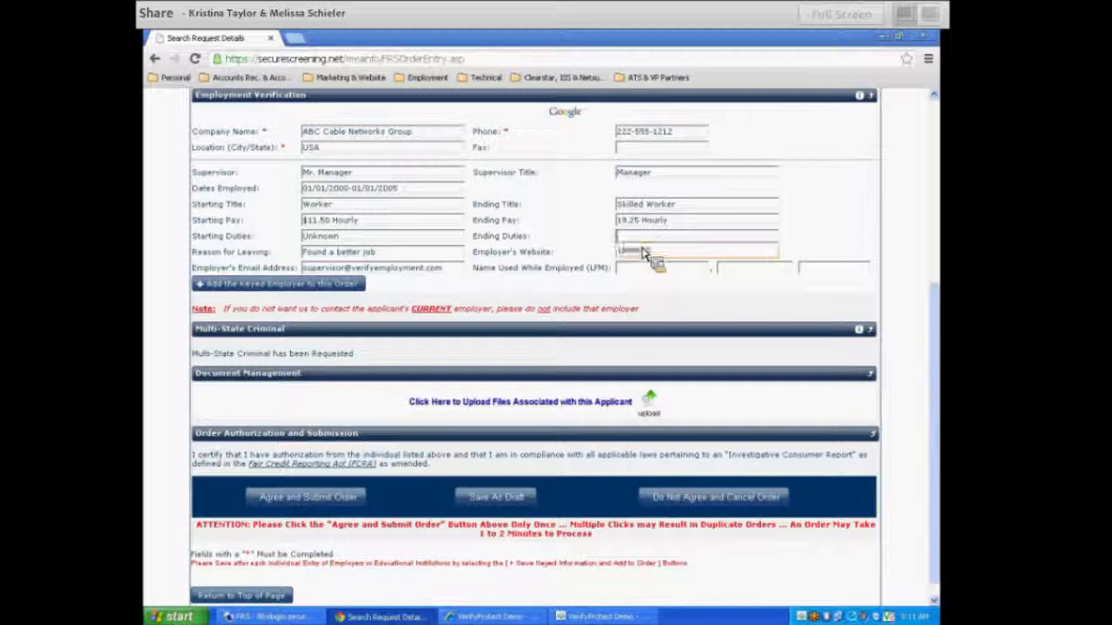
left_click(640, 252)
left_click(634, 253)
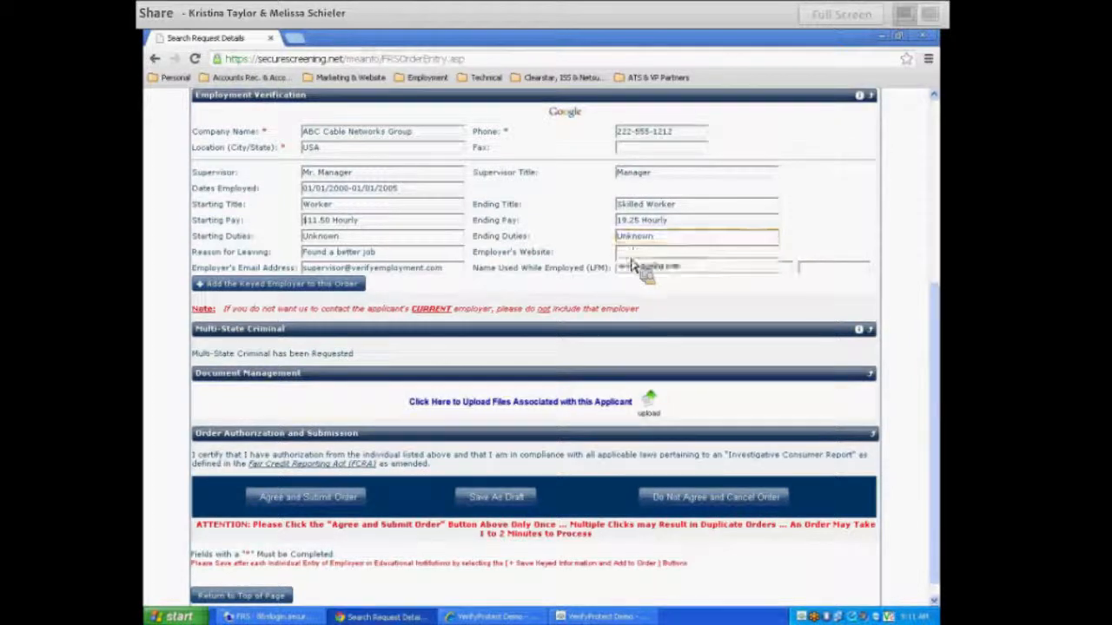
left_click(583, 252)
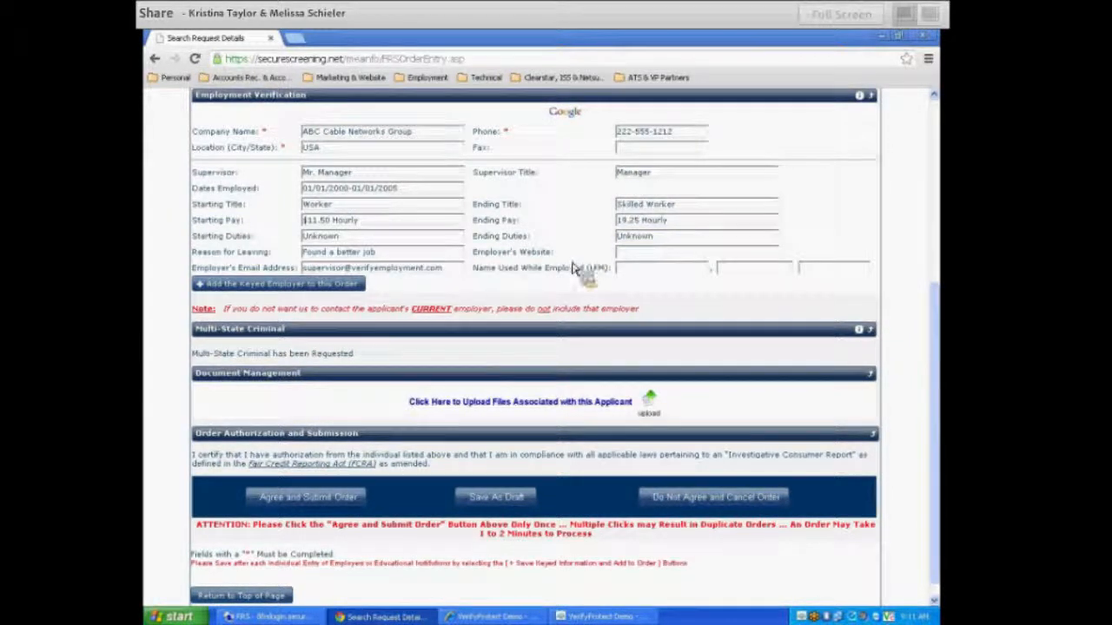
left_click(259, 287)
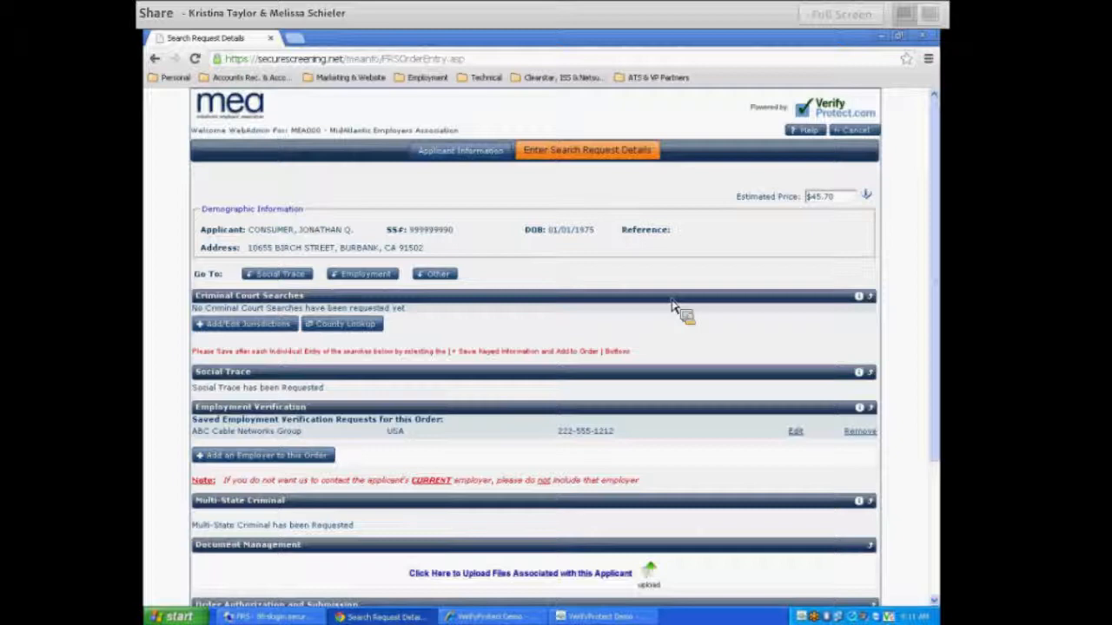
- Start adding a criminal court search with the search type Felony and Misdemeanor and the state PA
left_click(263, 324)
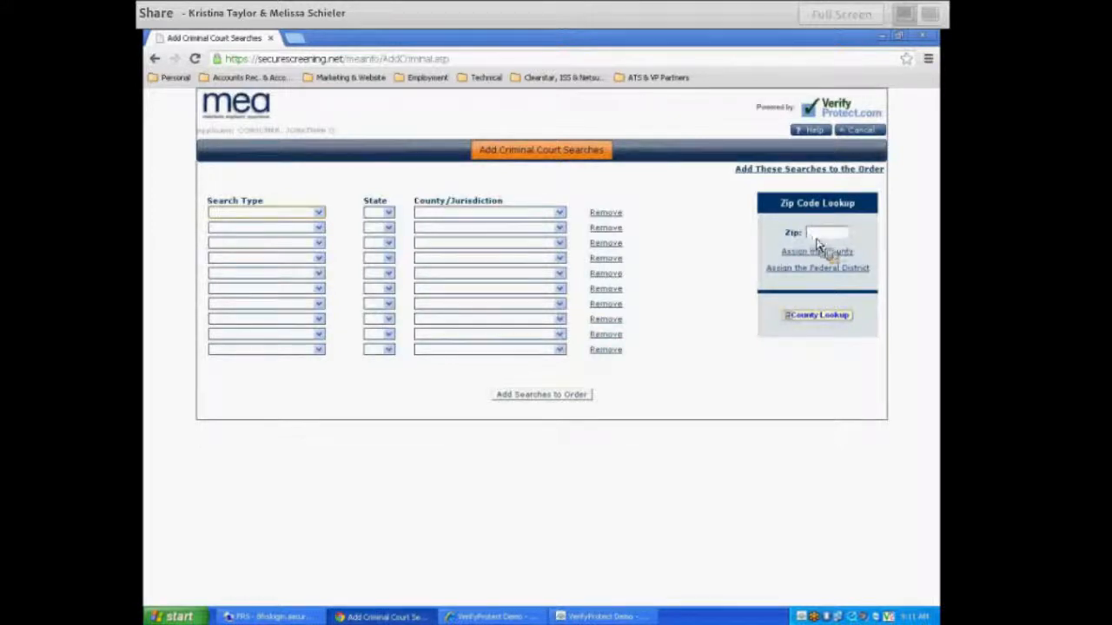
left_click(318, 214)
left_click(260, 234)
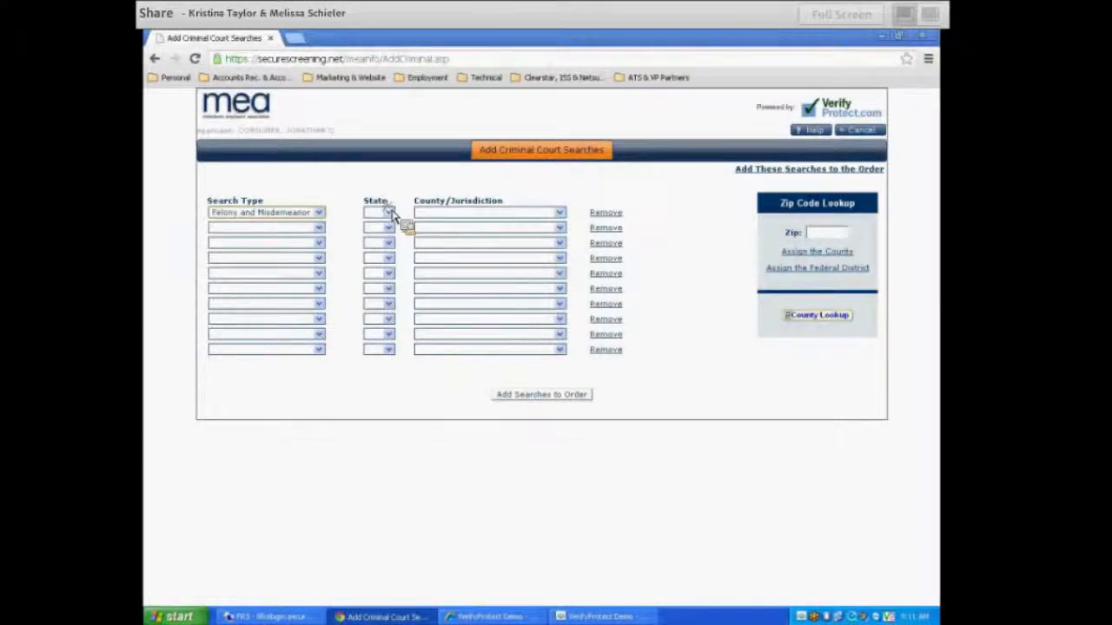
left_click(388, 213)
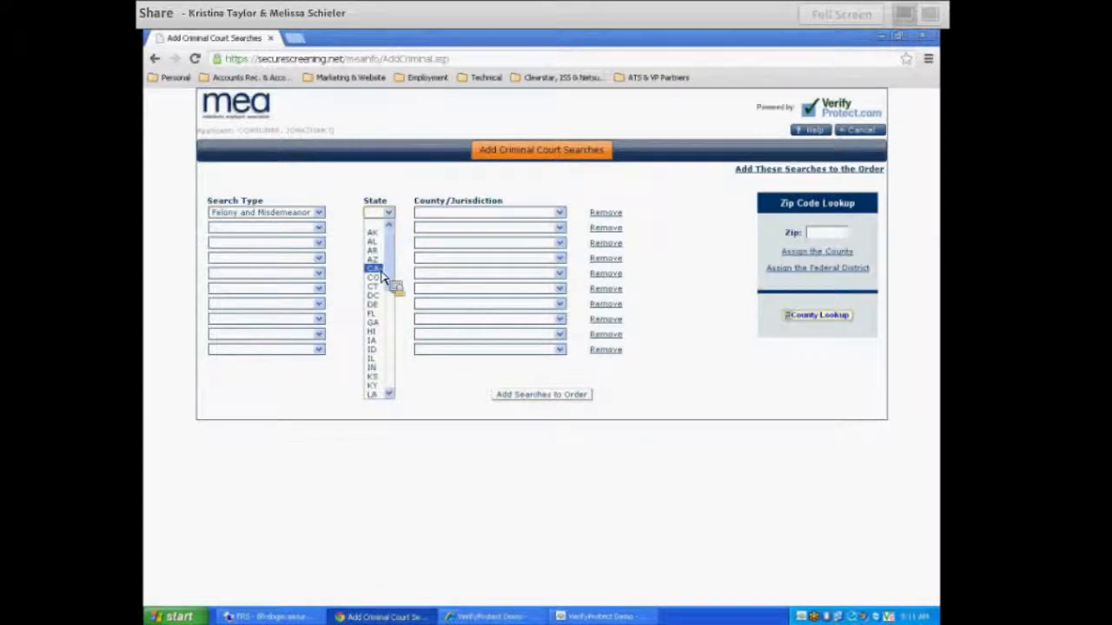
left_click(373, 395)
left_click(393, 216)
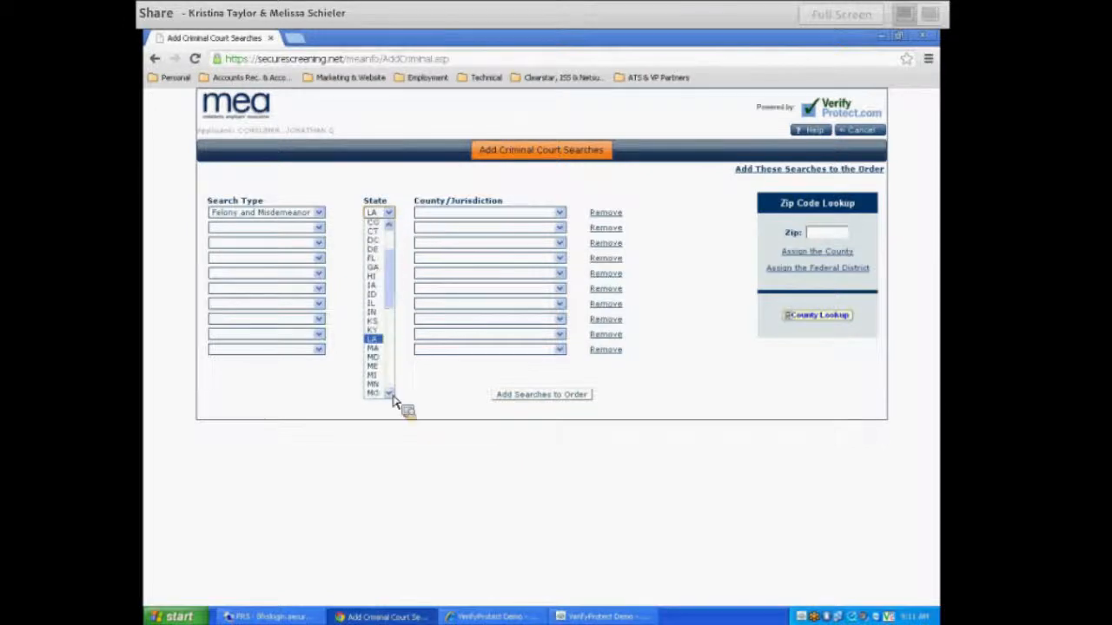
scroll(393, 402, "down", 5)
scroll(387, 396, "down", 1)
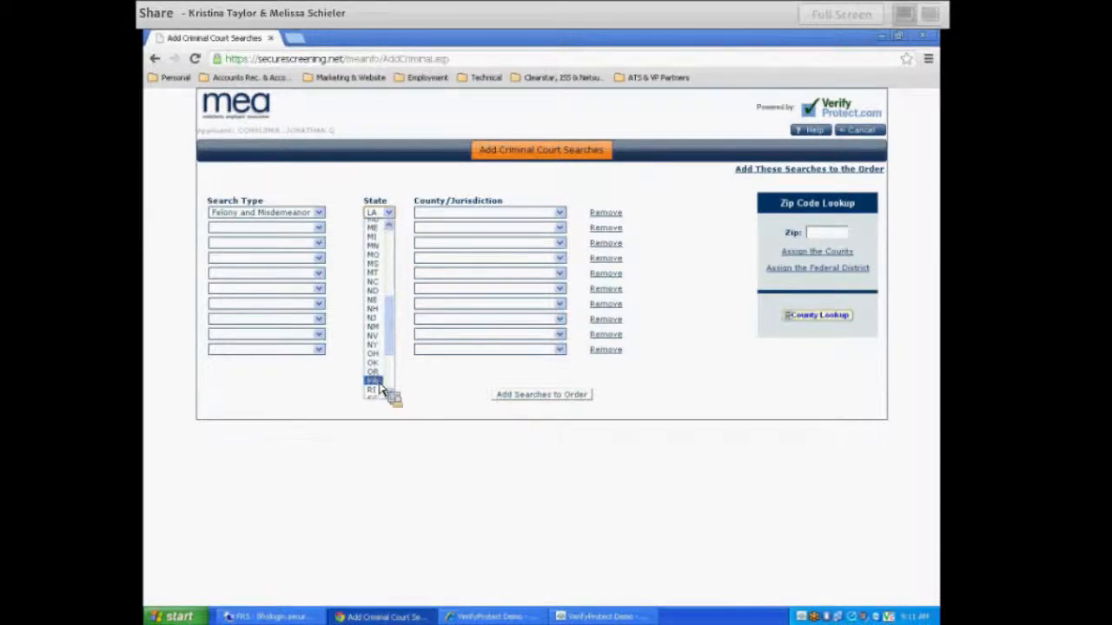
left_click(379, 384)
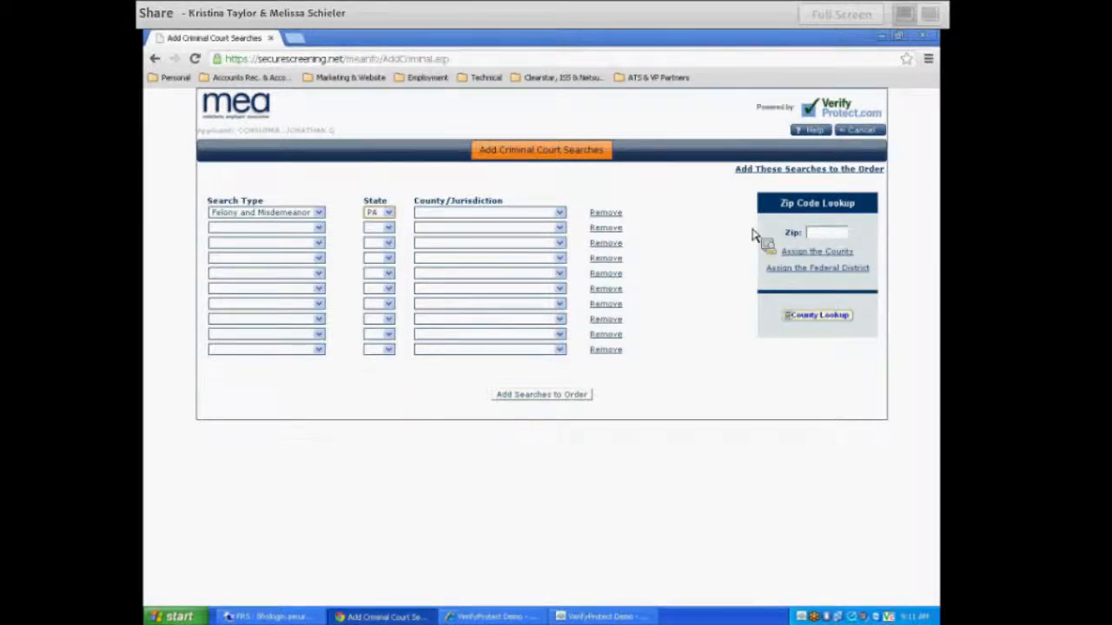
- Look up zip code 19083 to assign Delaware county to the criminal search, and add the search to the order
left_click(826, 235)
type("19083")
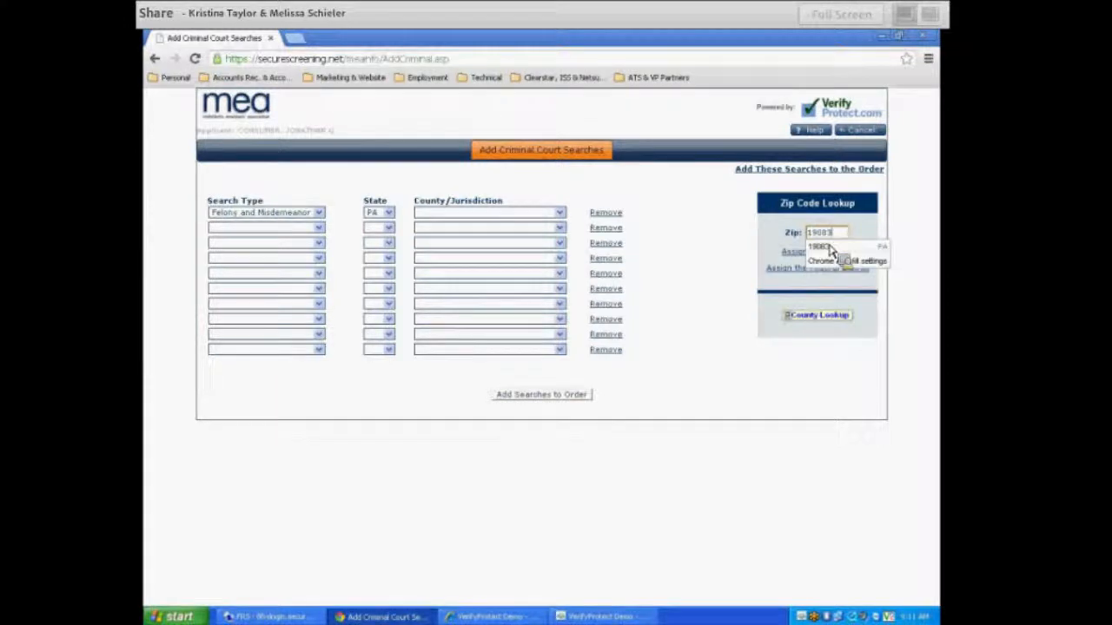
left_click(831, 248)
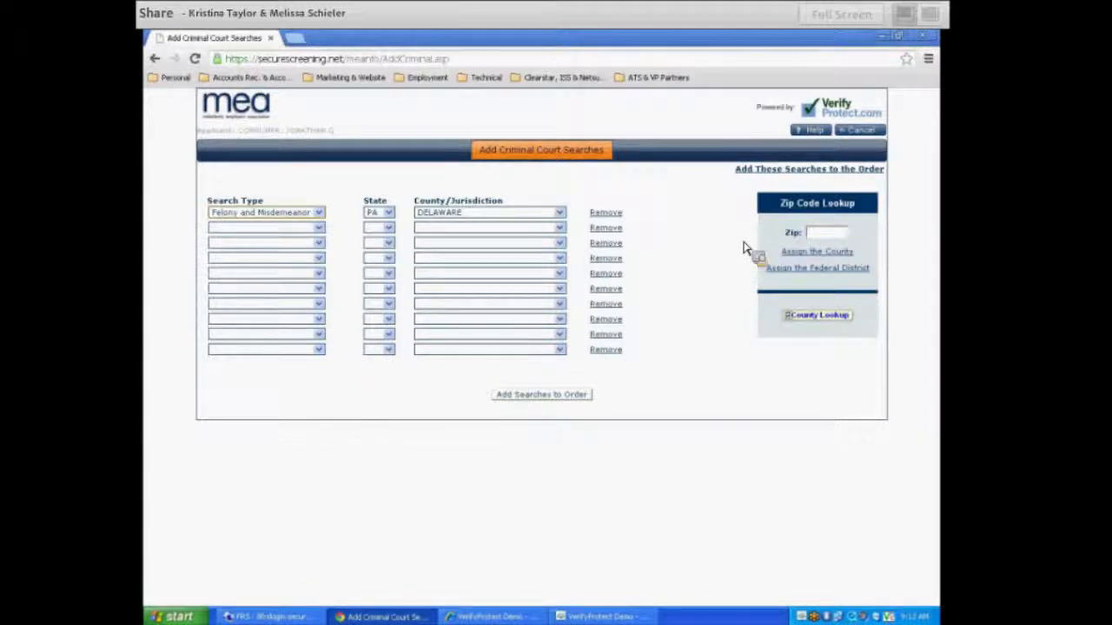
left_click(548, 398)
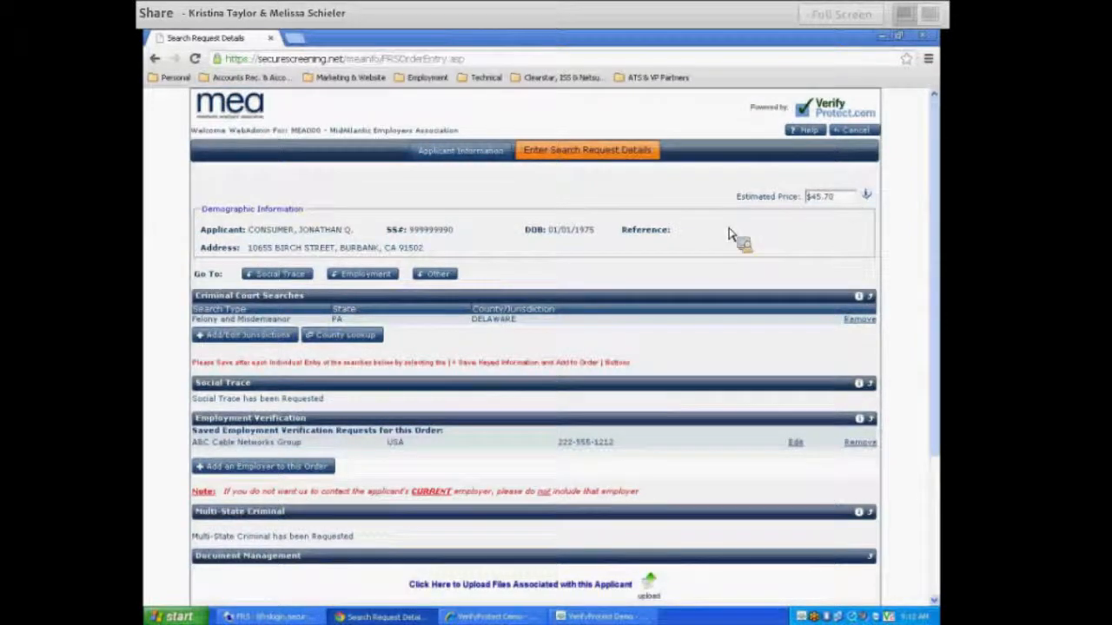
- Review the requested multi-state criminal search on the order and open the upload of files associated with the applicant
scroll(630, 224, "down", 3)
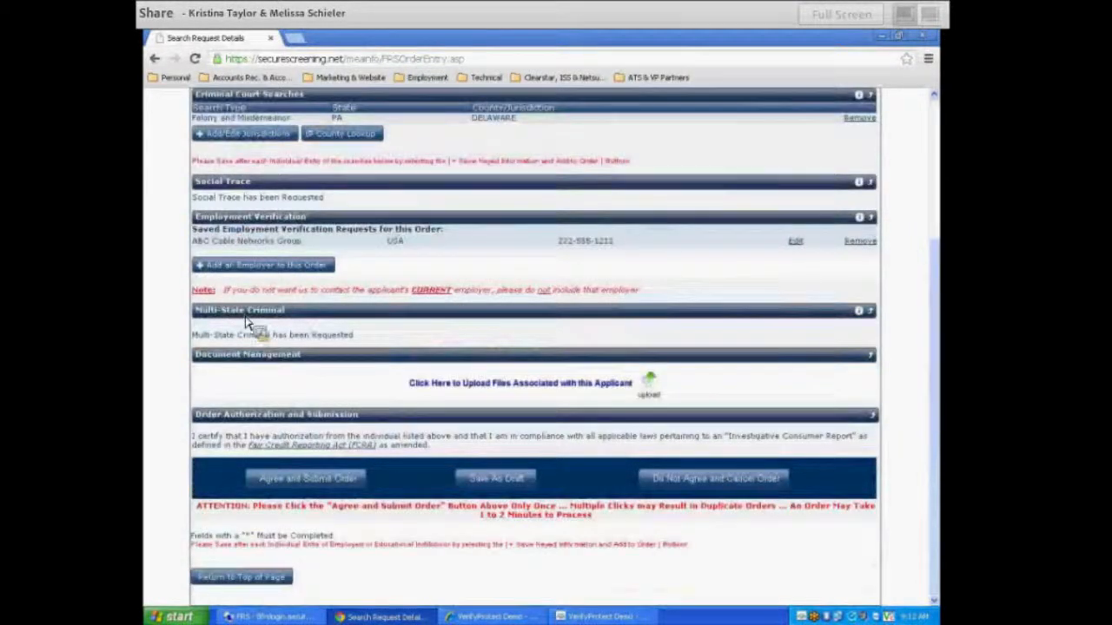
left_click_drag(360, 341, 198, 338)
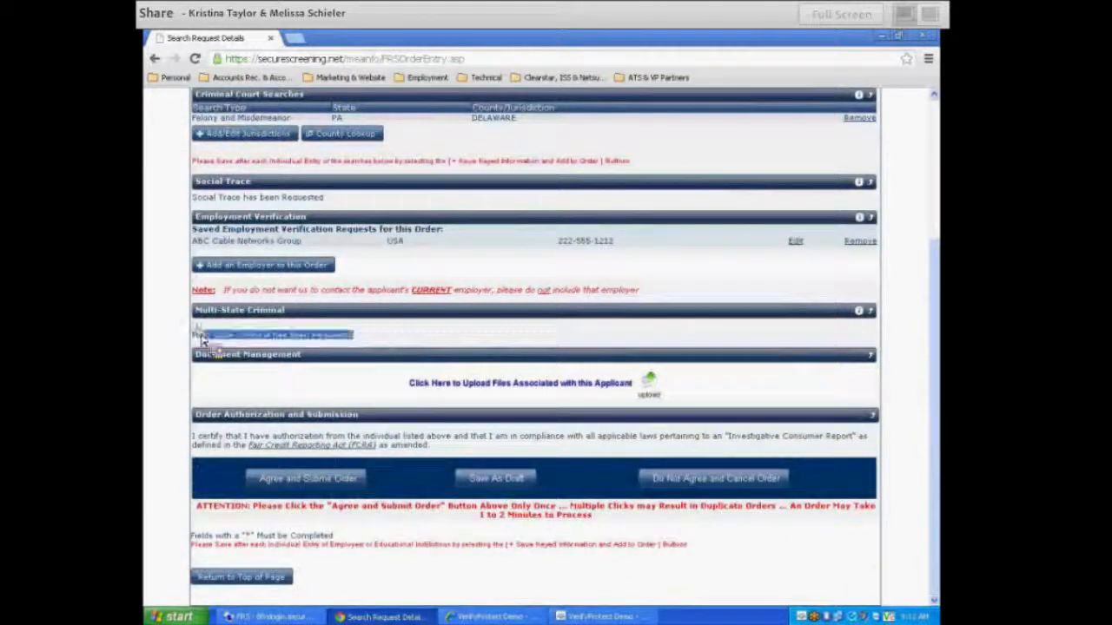
left_click(366, 344)
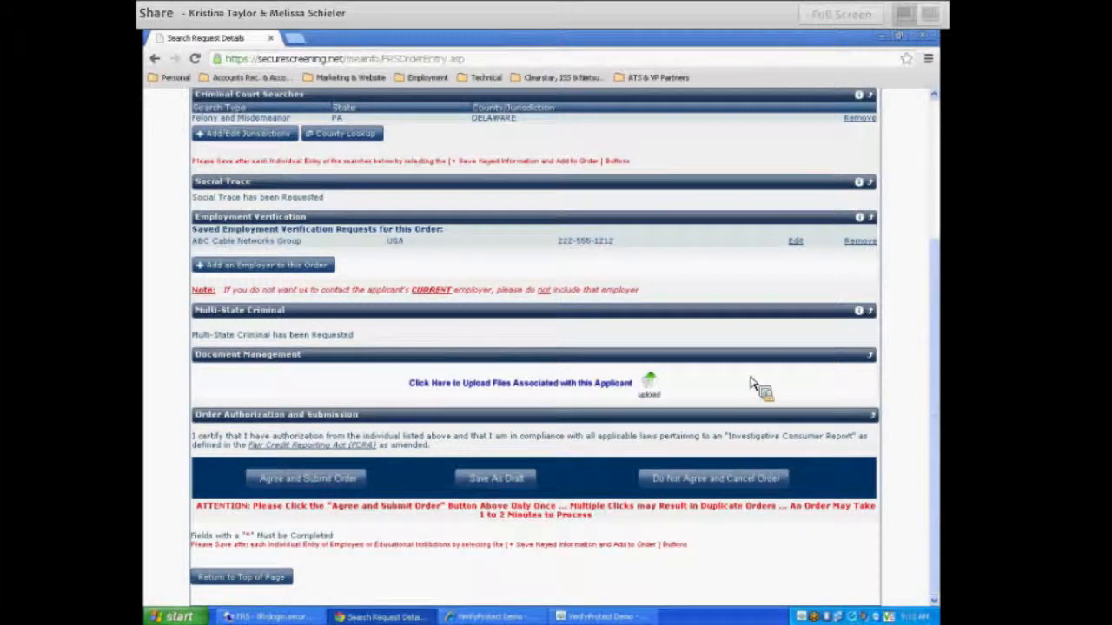
left_click(654, 393)
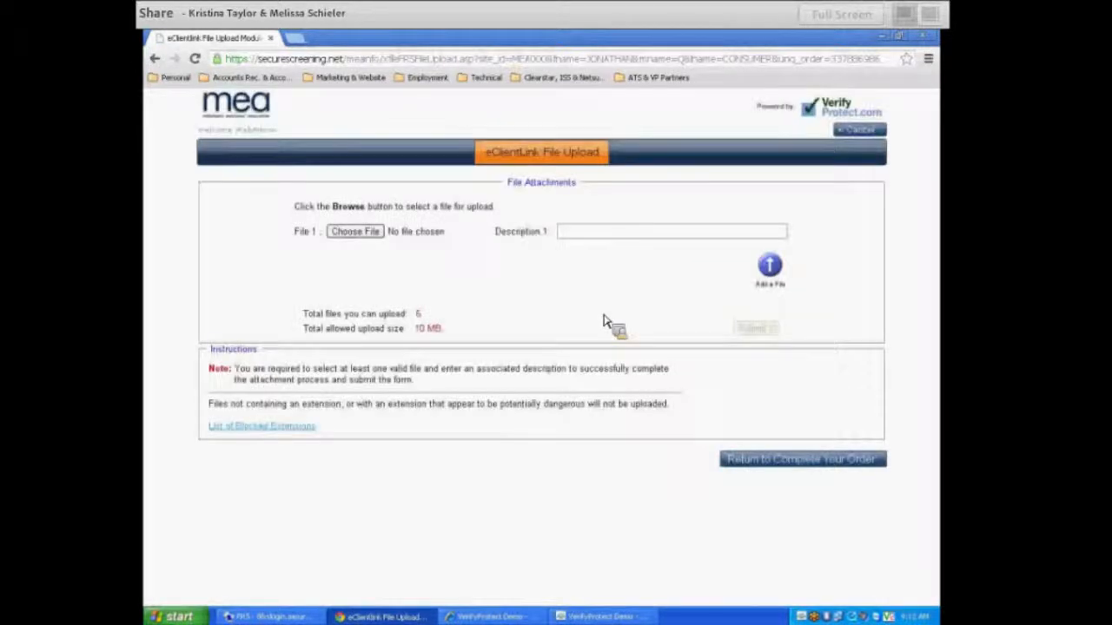
left_click(370, 241)
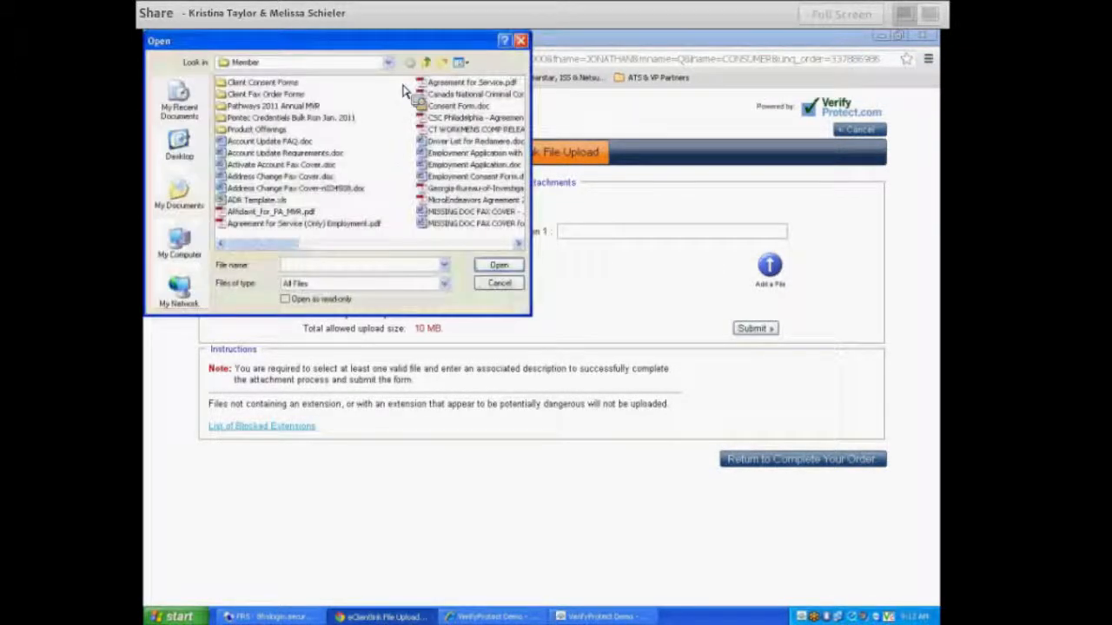
left_click(460, 106)
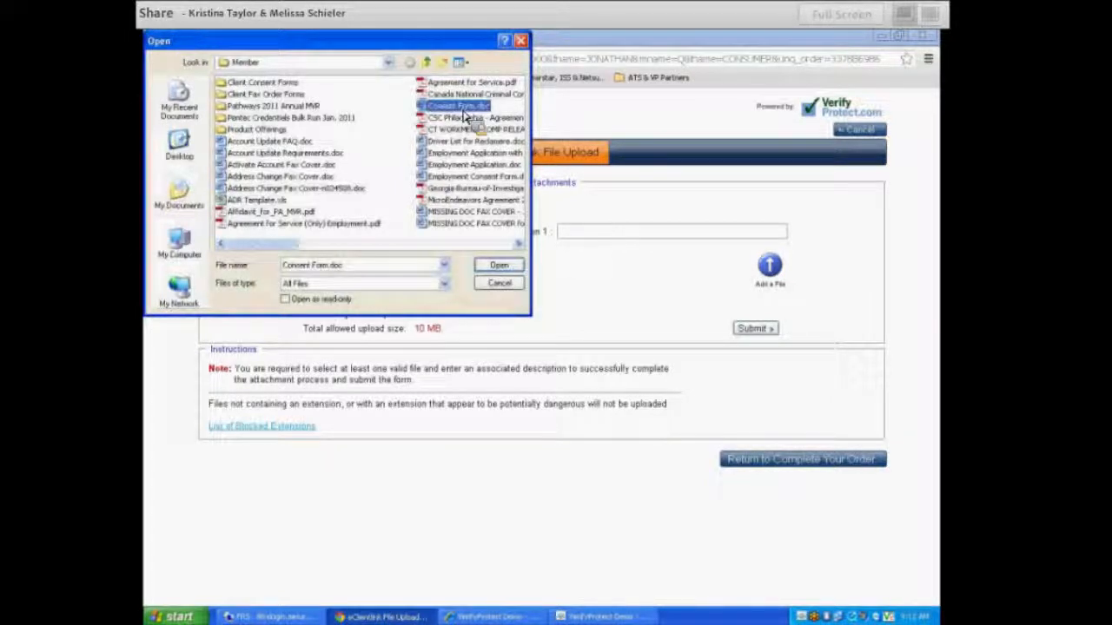
left_click(497, 267)
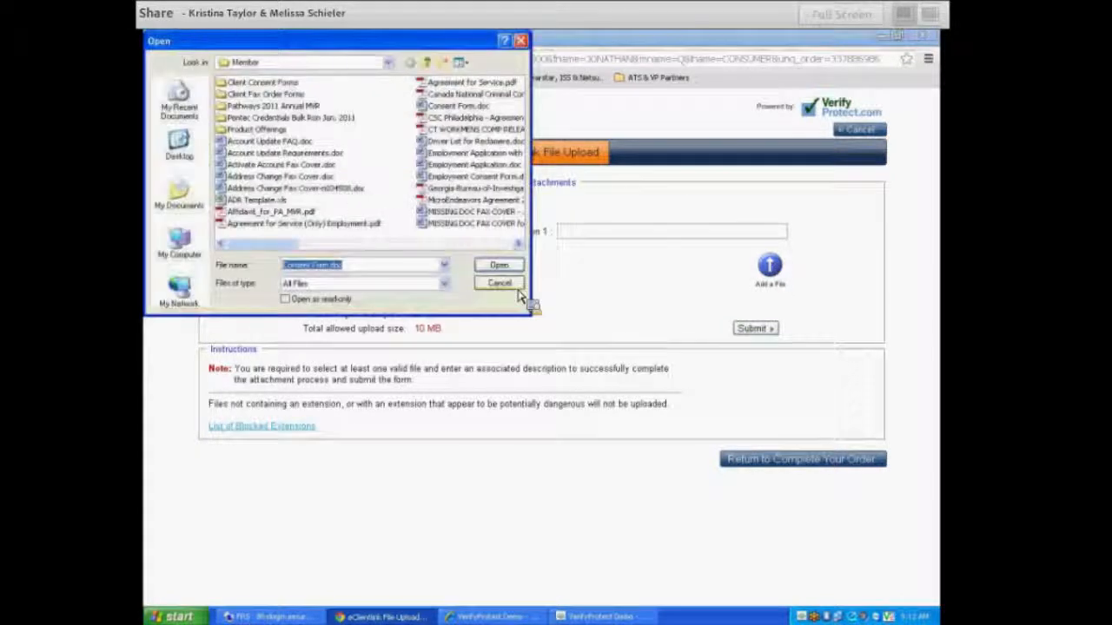
key("Escape")
- Add a second file slot, attach Consent Form.doc as the first file, and submit the upload
left_click(770, 266)
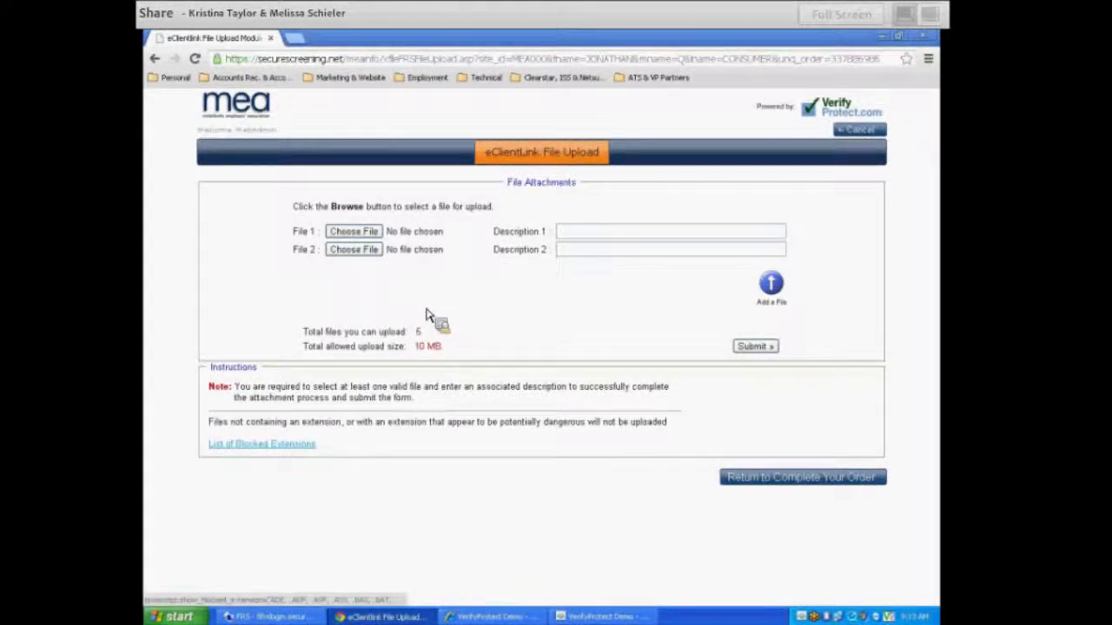
left_click(369, 234)
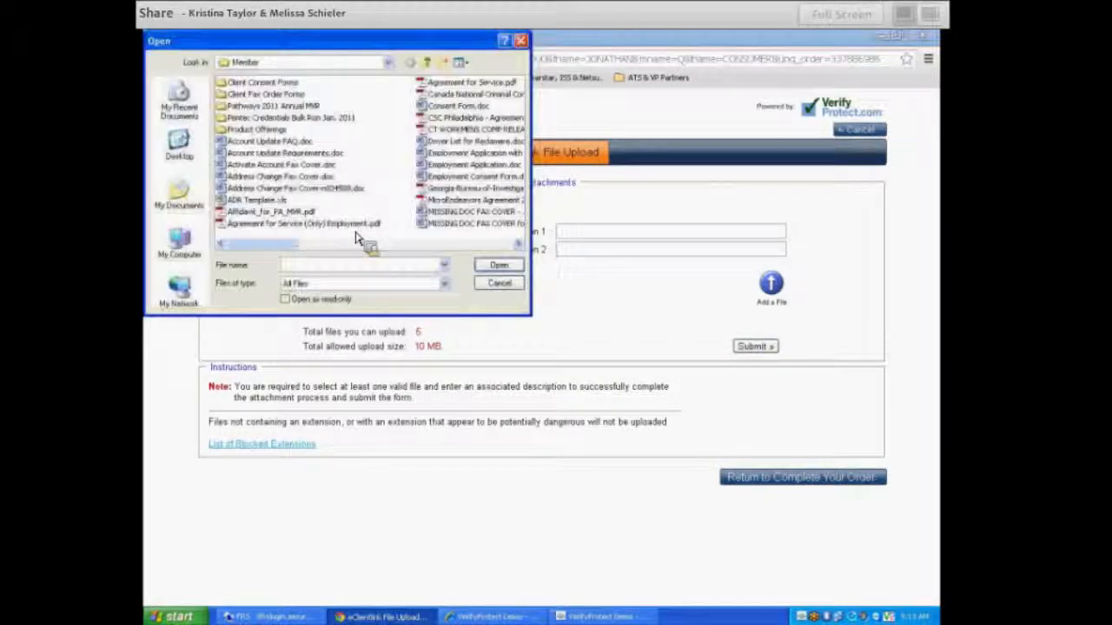
left_click(457, 105)
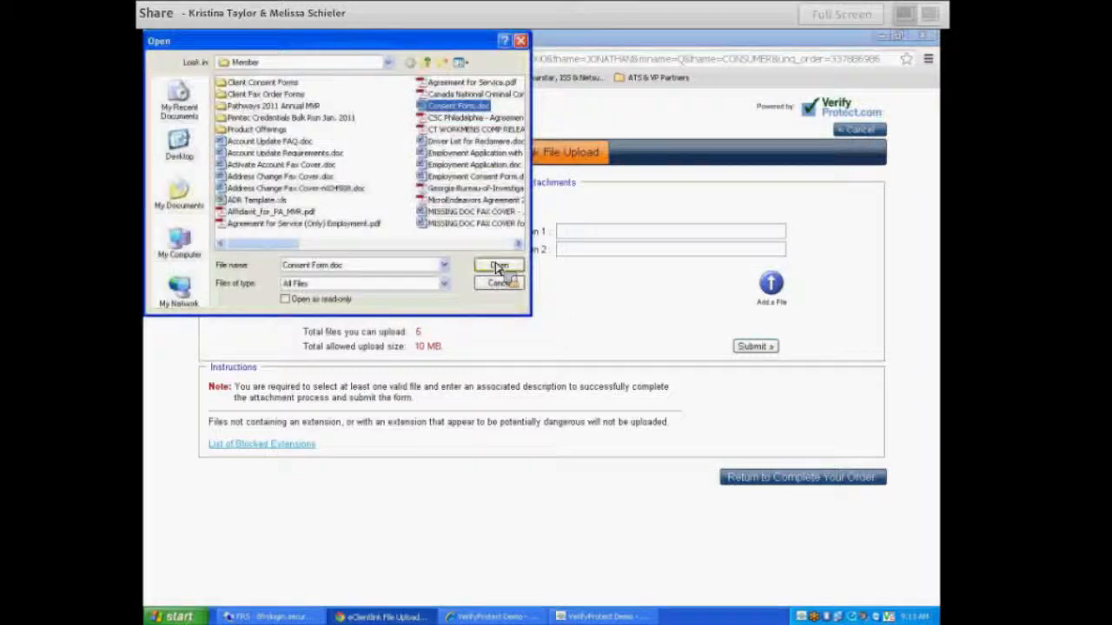
left_click(498, 266)
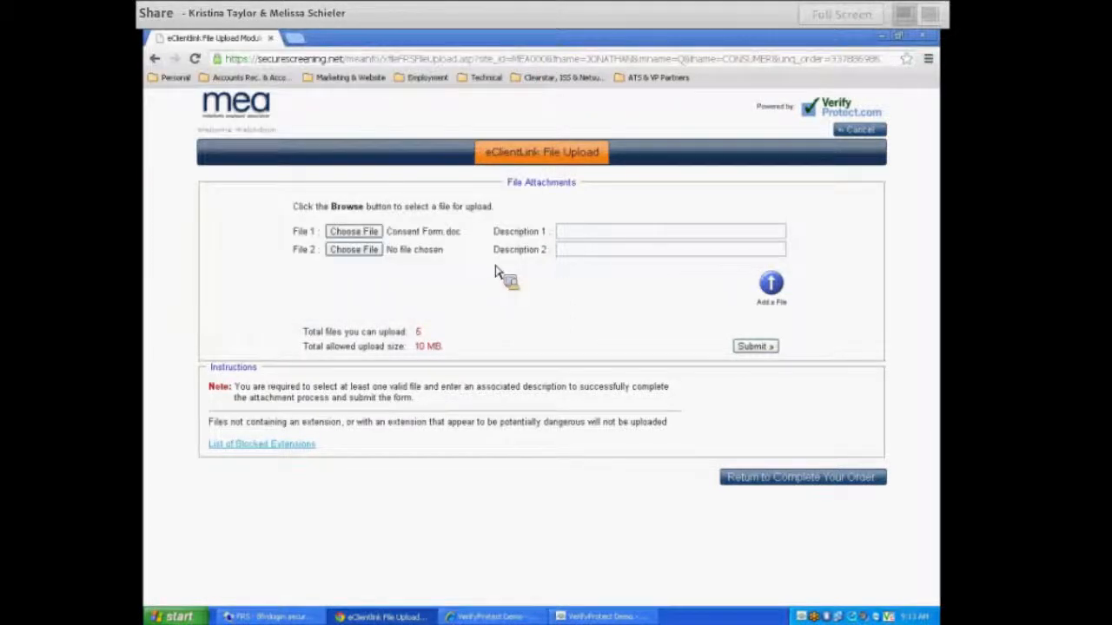
left_click(752, 347)
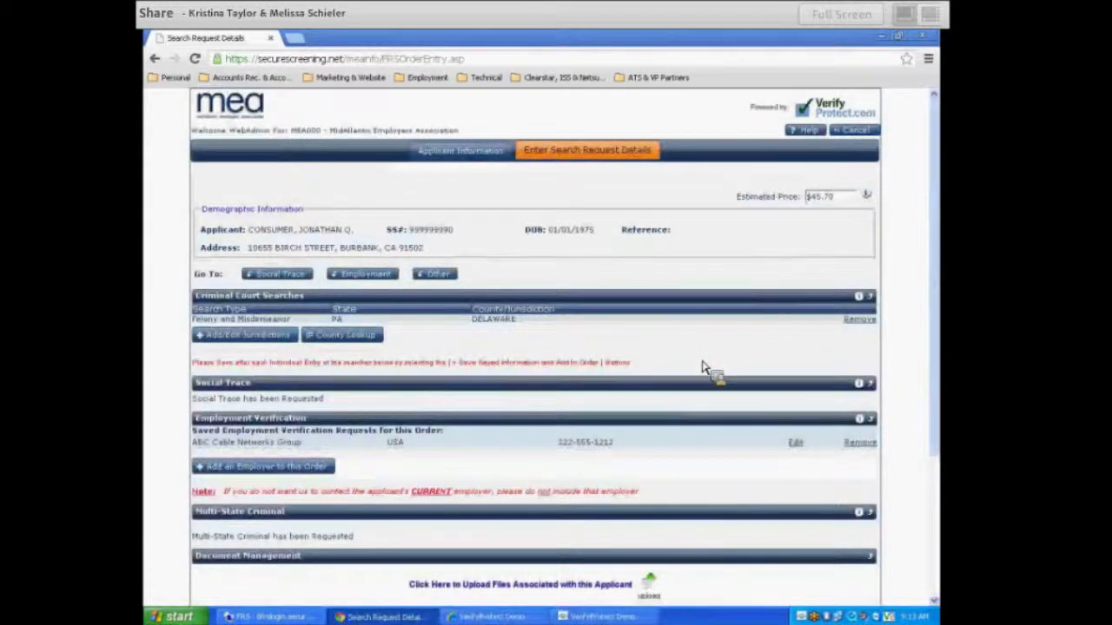
- Agree to the order authorization and submit the background screening order
scroll(704, 357, "down", 3)
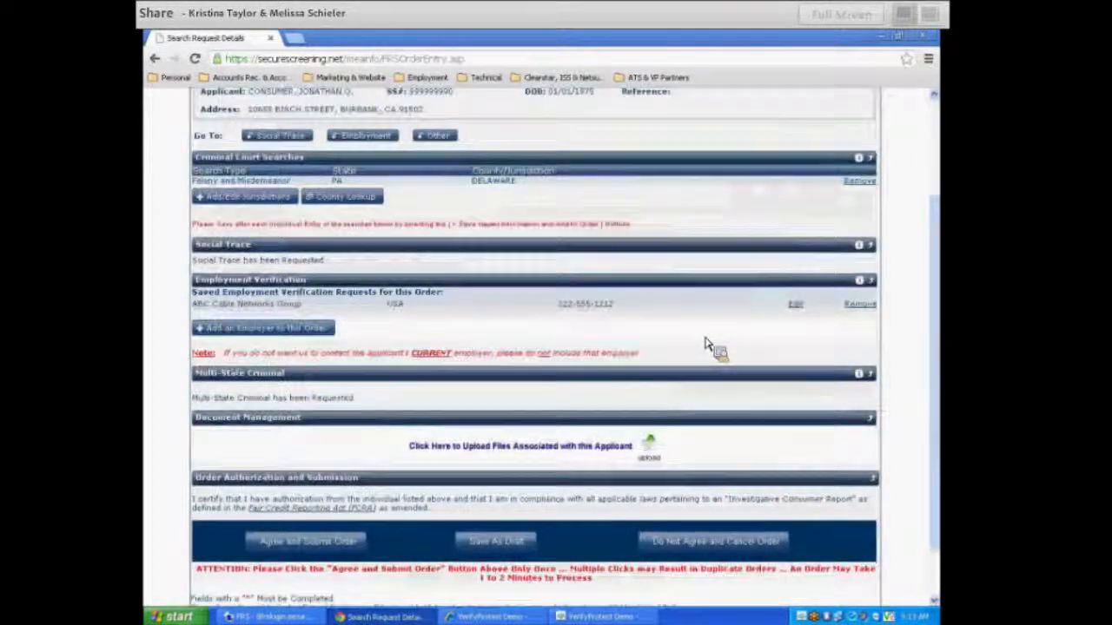
scroll(705, 344, "down", 2)
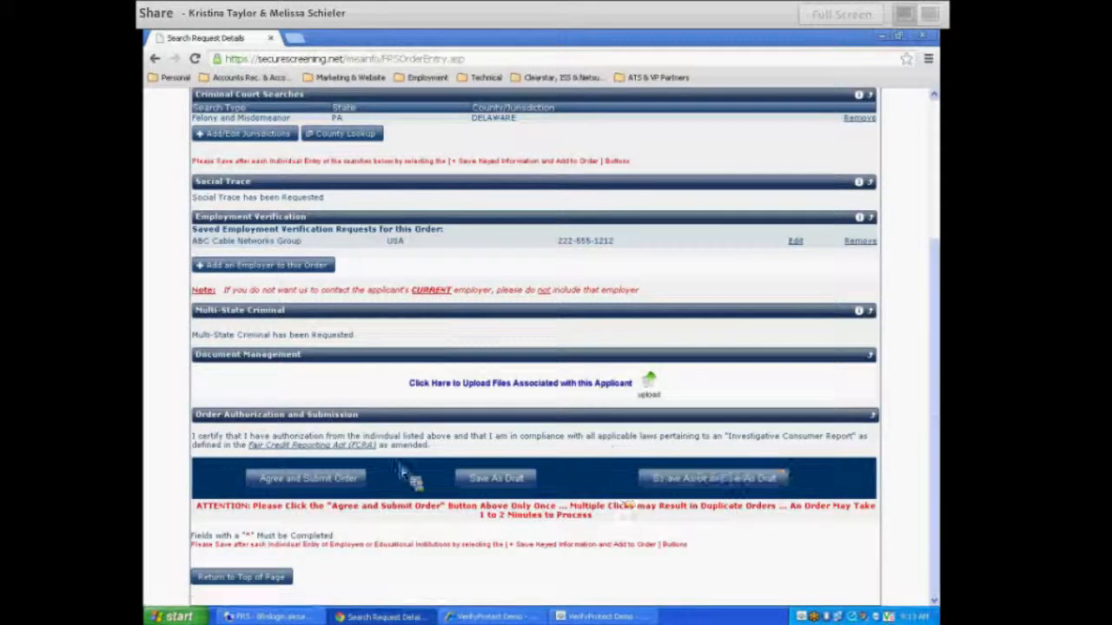
left_click(321, 482)
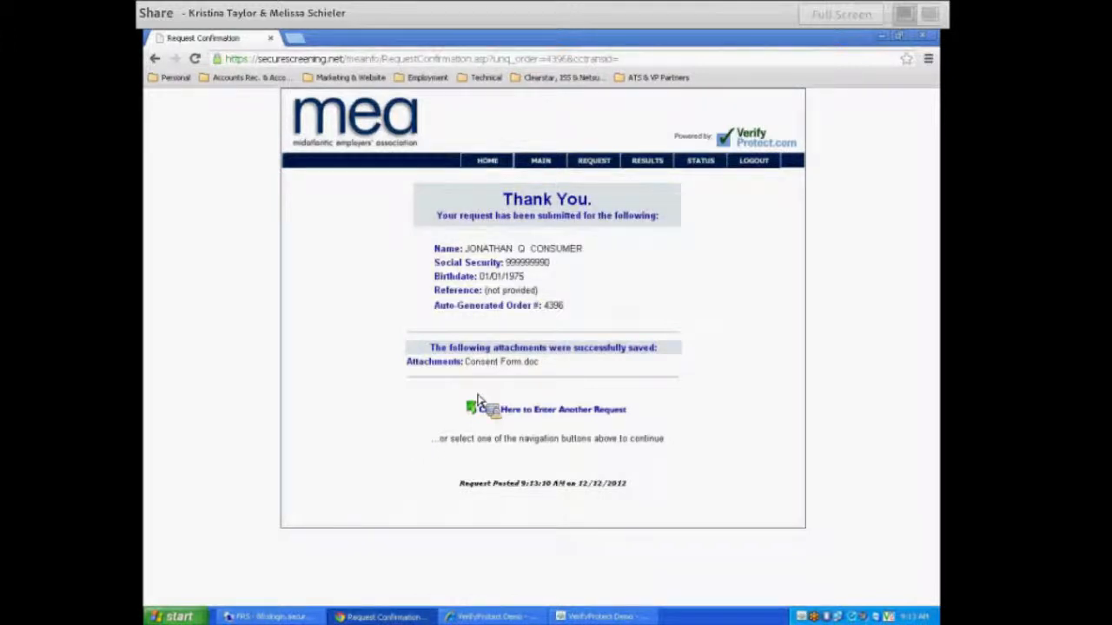
- Start another request, cancel it at the package selection, and open the list of screening results
left_click_drag(542, 371, 547, 418)
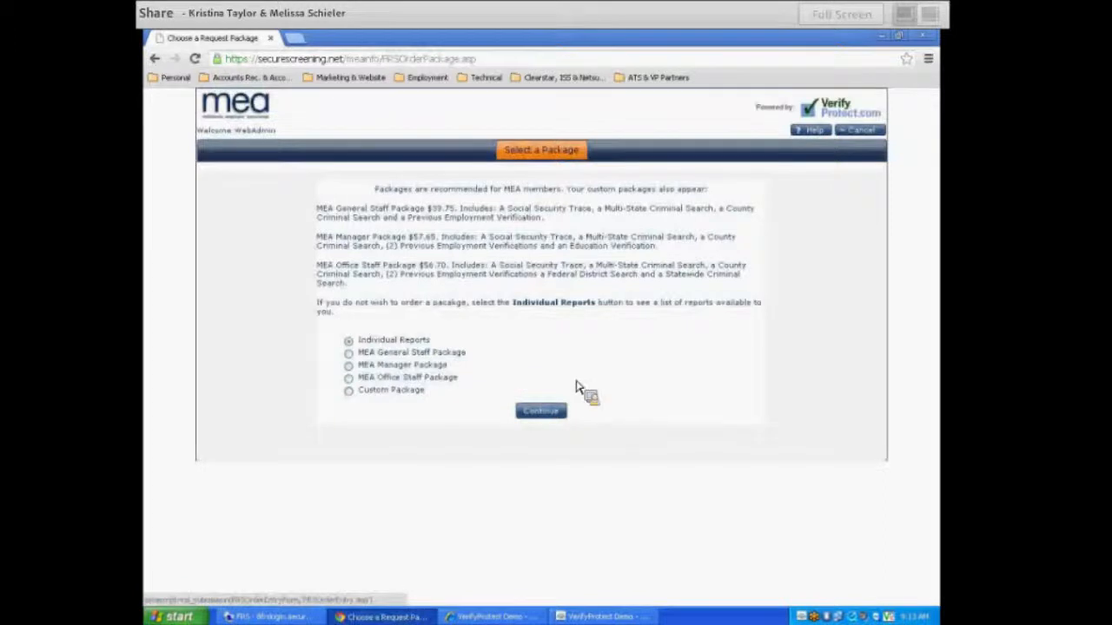
left_click(871, 132)
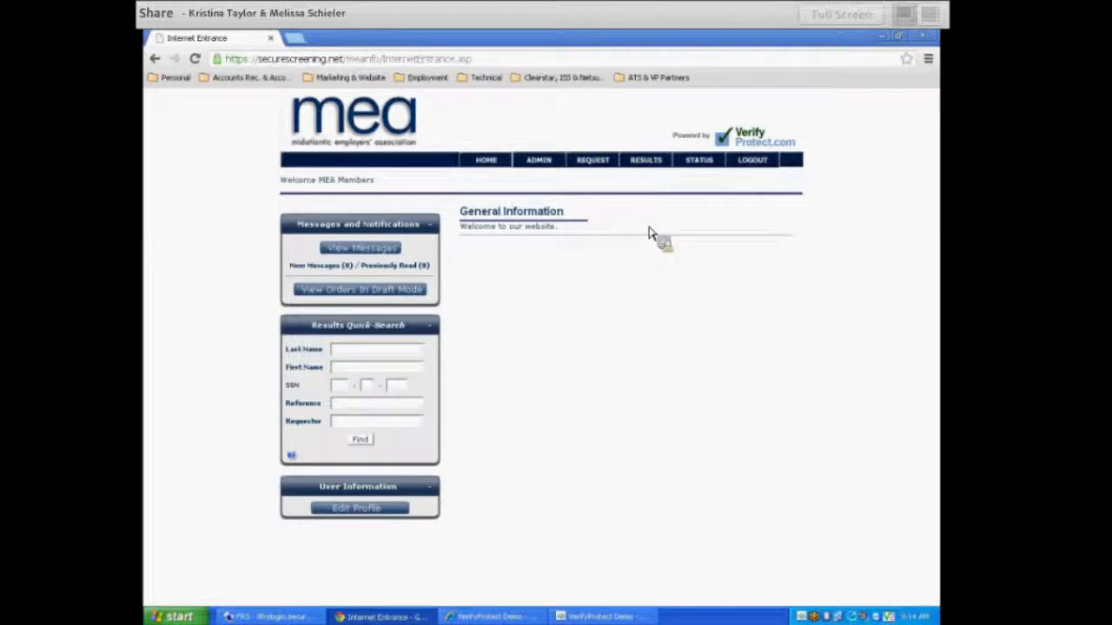
left_click(647, 162)
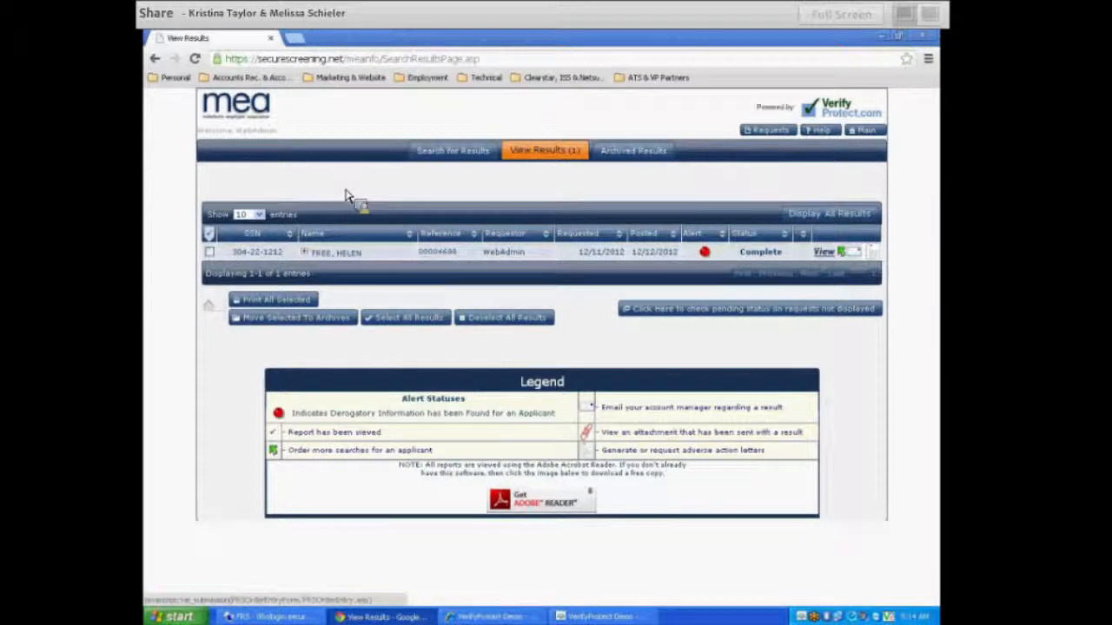
- Expand the completed applicant's result in the list and examine its employment history and social trace
left_click(306, 253)
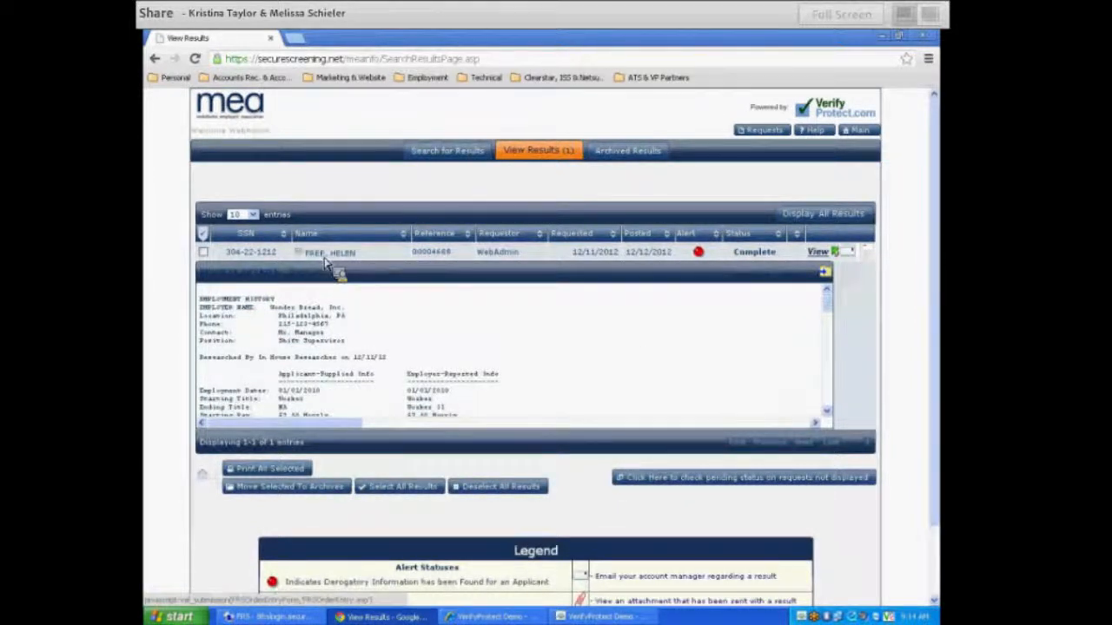
scroll(634, 321, "down", 2)
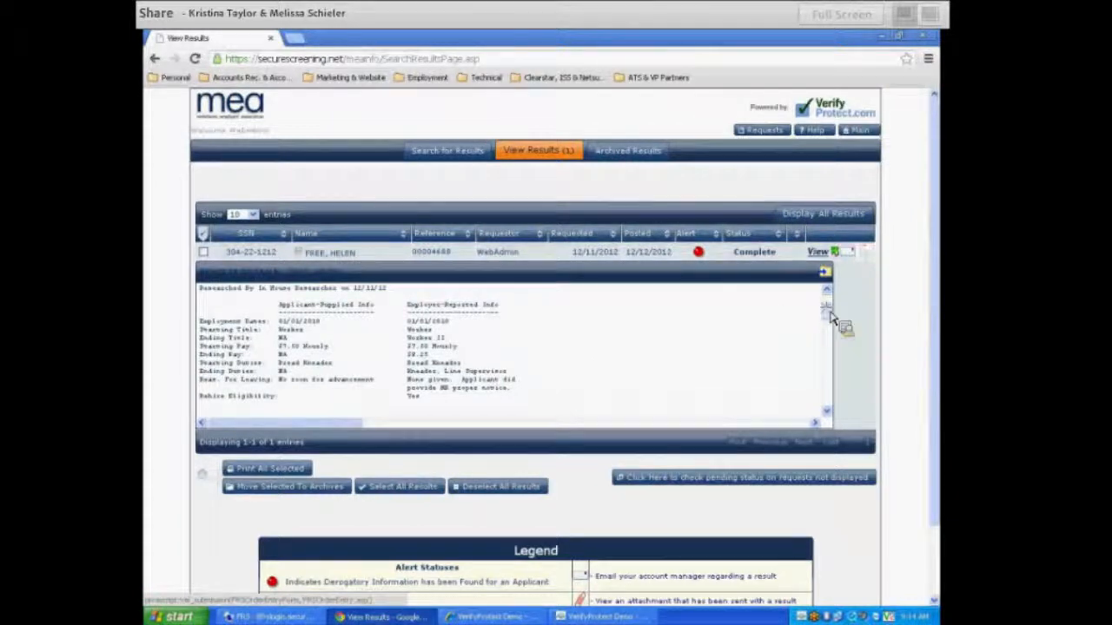
left_click_drag(831, 312, 831, 317)
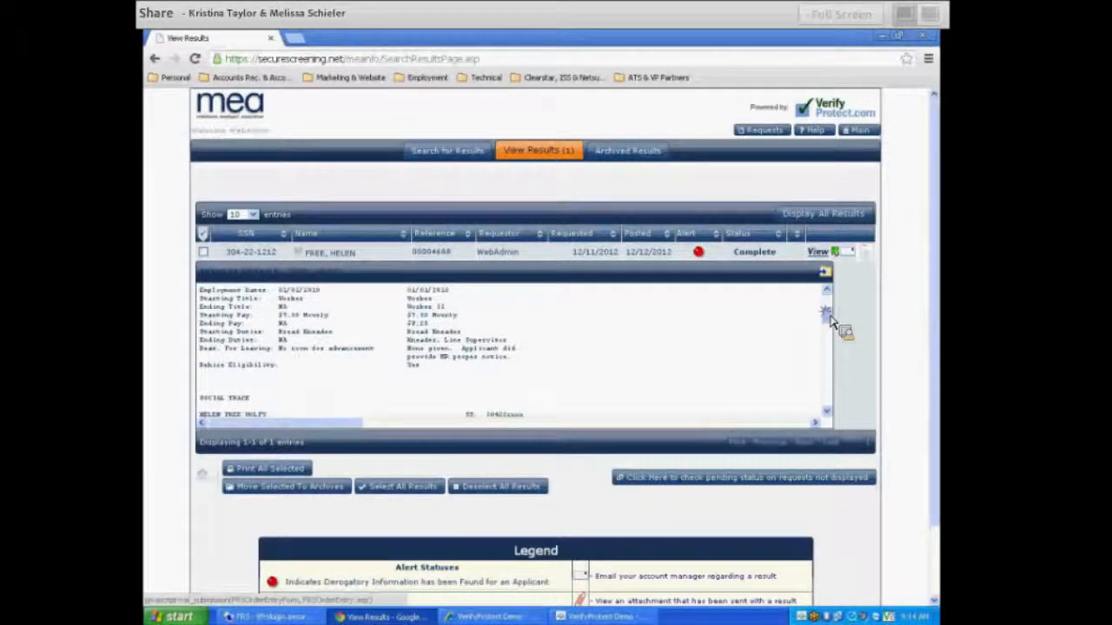
mouse_move(830, 321)
left_mouse_down()
mouse_move(834, 380)
mouse_move(503, 392)
left_mouse_up()
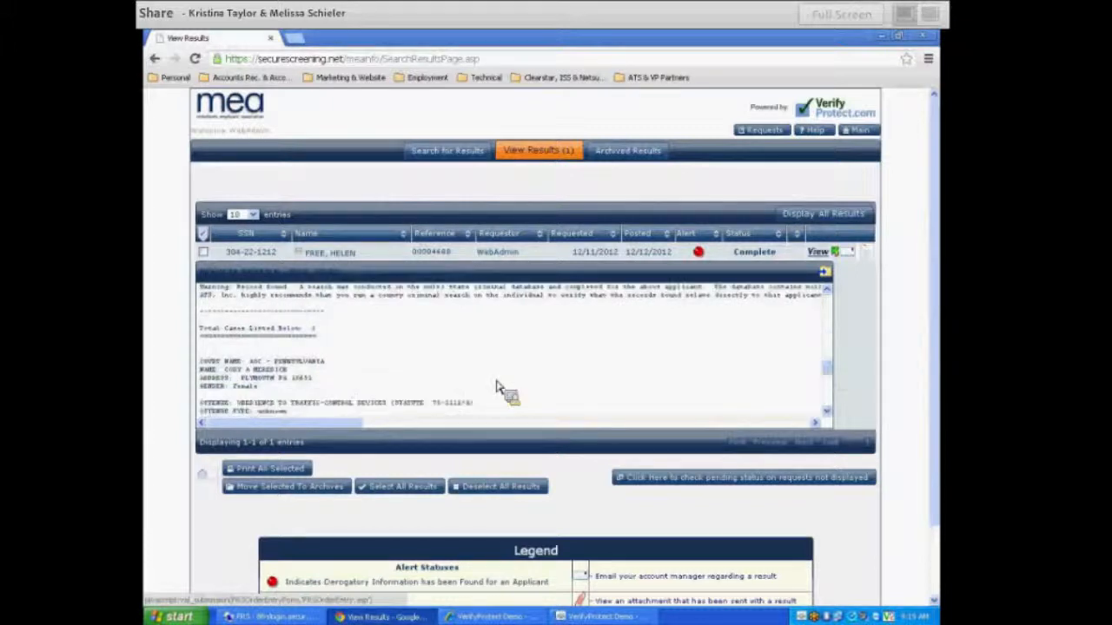
- Examine the case total and the individual court cases in the multi-state criminal section, and return to the start of the report
double_click(209, 329)
left_click_drag(257, 338, 347, 342)
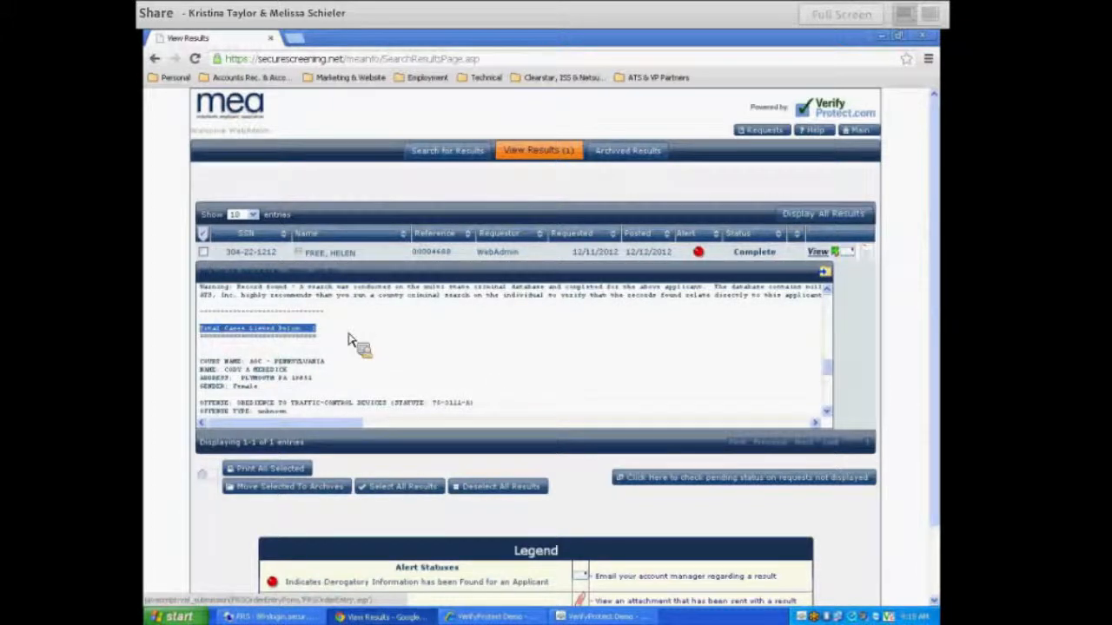
scroll(339, 330, "down", 3)
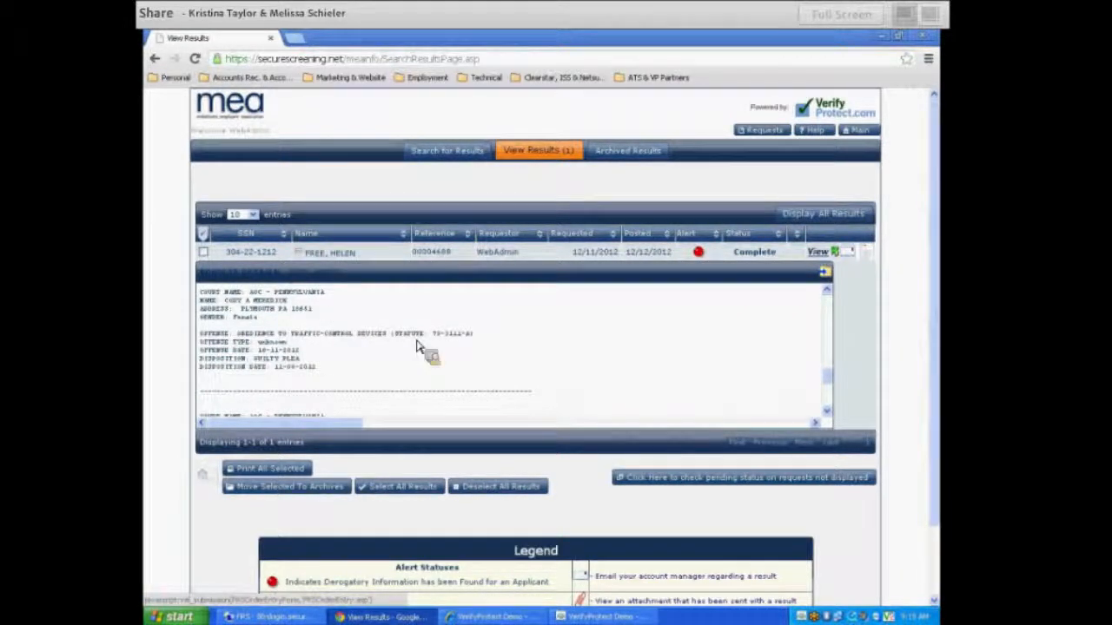
scroll(417, 347, "down", 3)
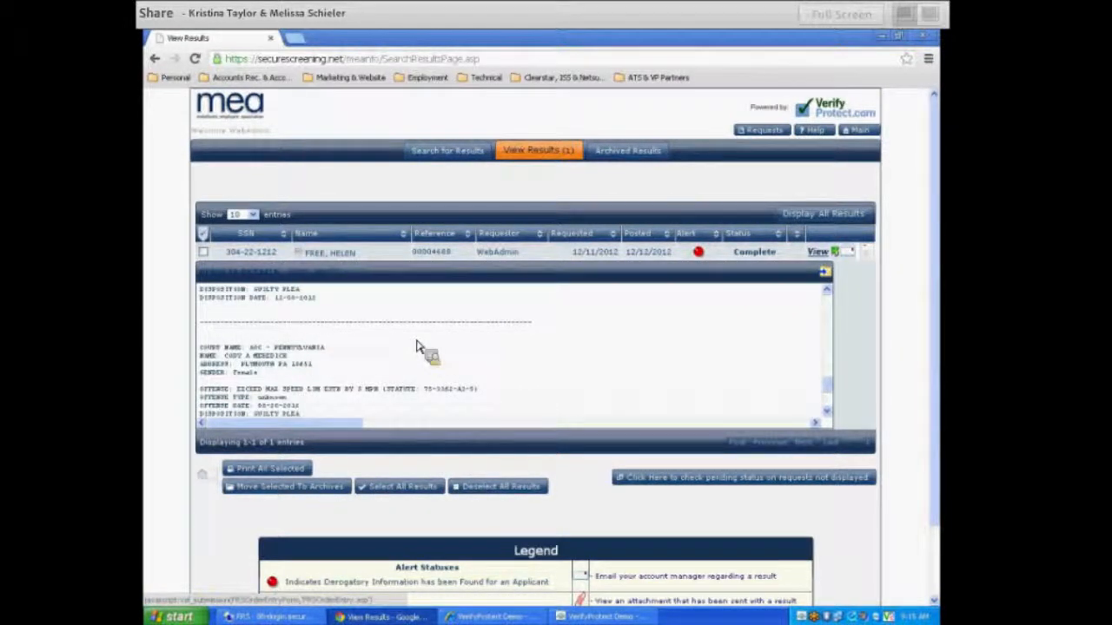
scroll(417, 348, "down", 4)
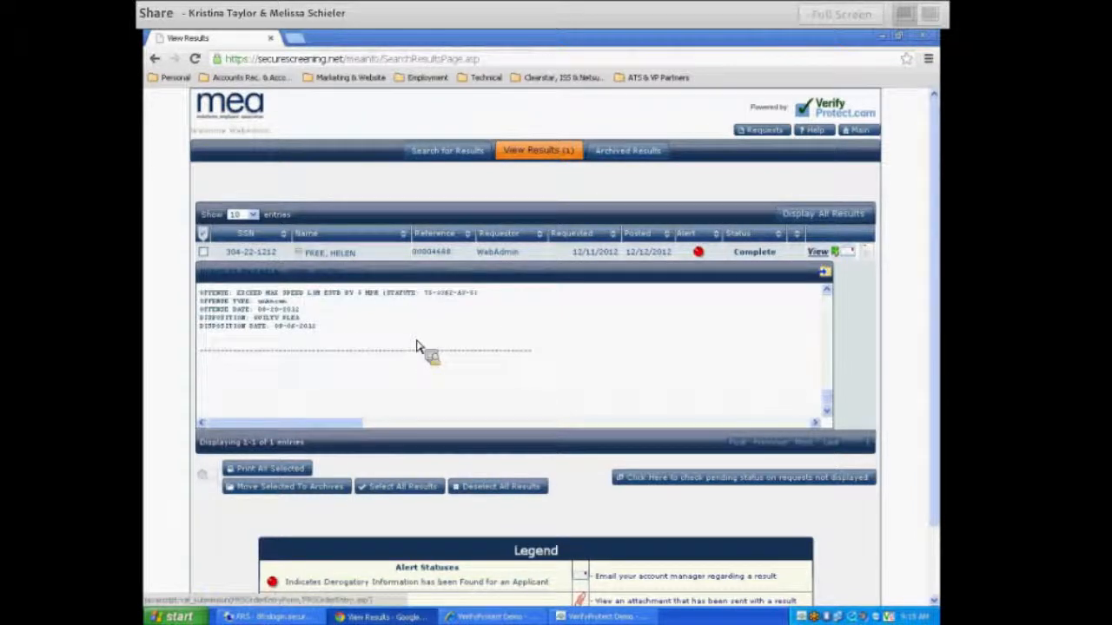
scroll(420, 348, "up", 3)
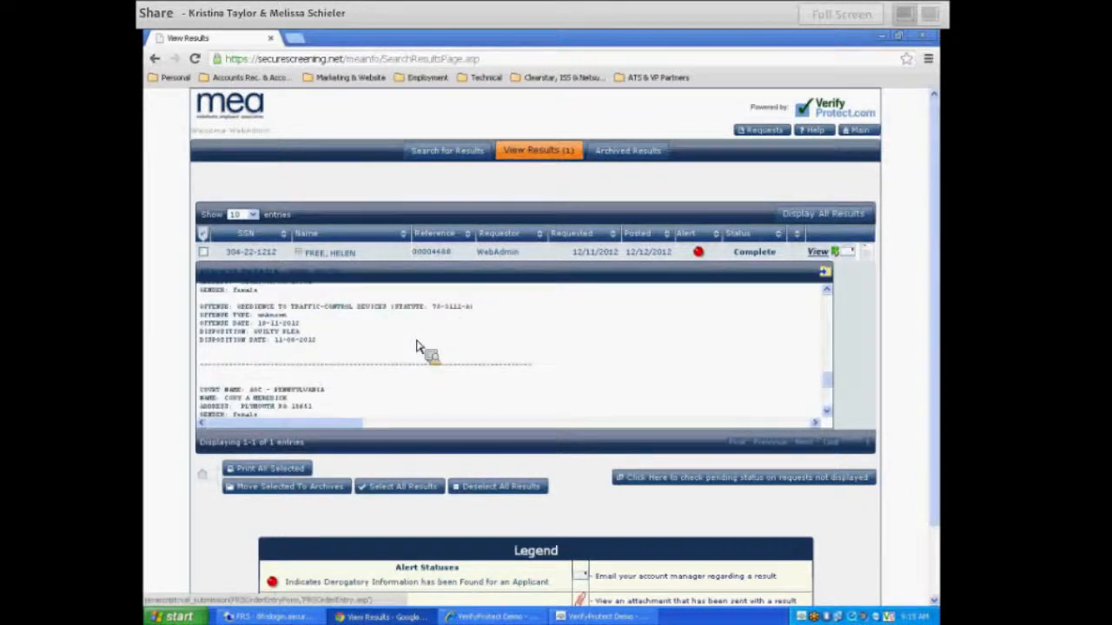
scroll(789, 365, "up", 3)
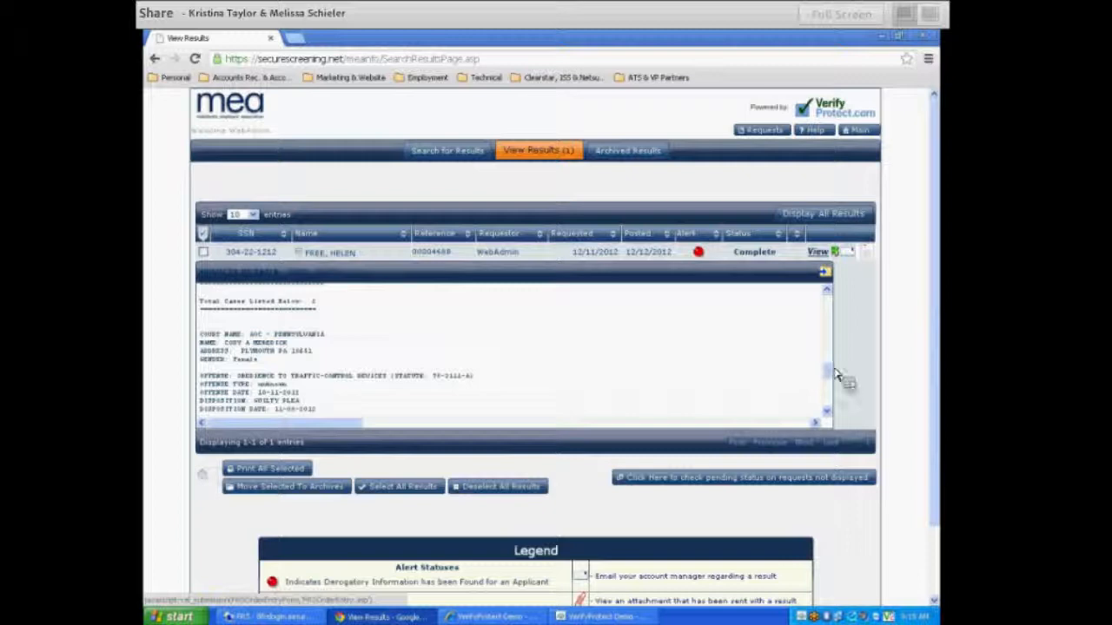
left_click_drag(829, 370, 831, 293)
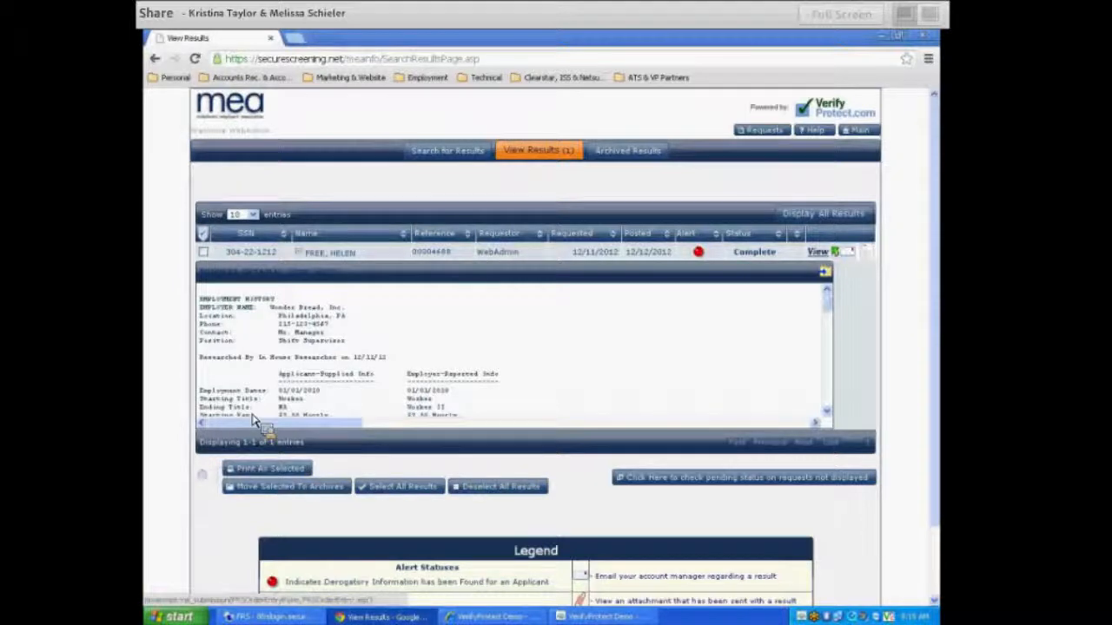
- Mark the applicant's completed result and print all selected results
left_click(203, 251)
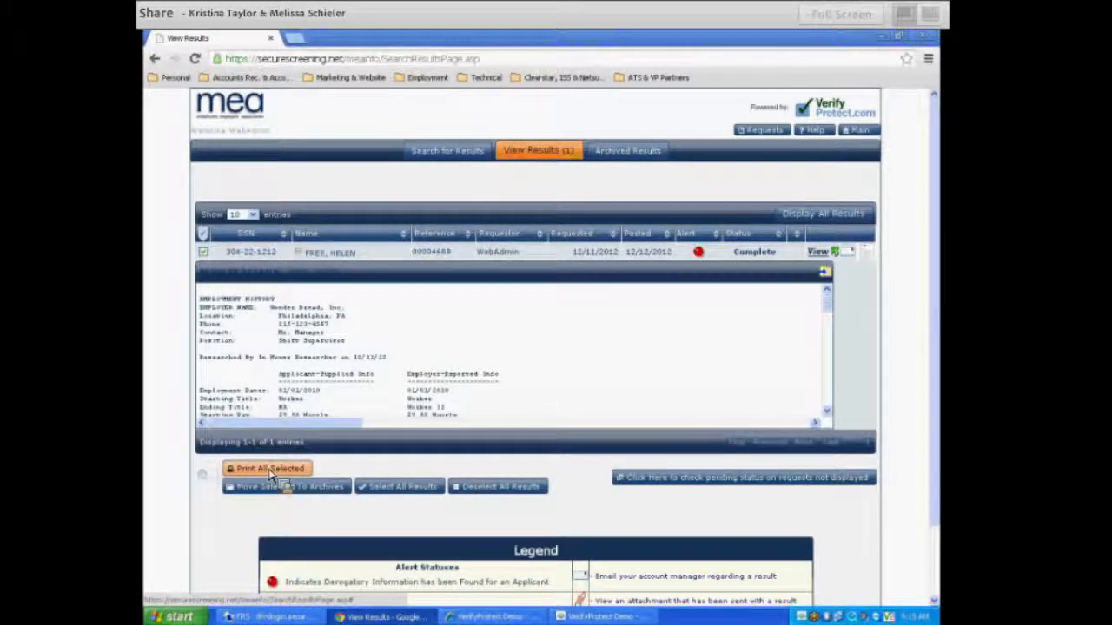
left_click(271, 472)
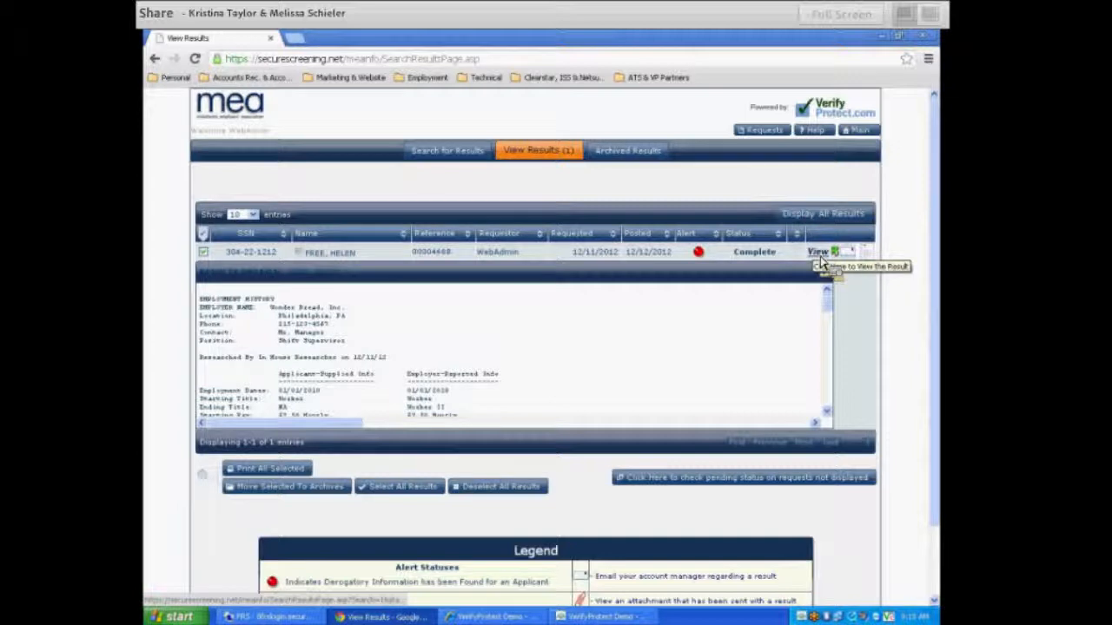
- Open the completed applicant's full background verification report enlarged, examine its employment history and social trace, and close it
left_click(819, 254)
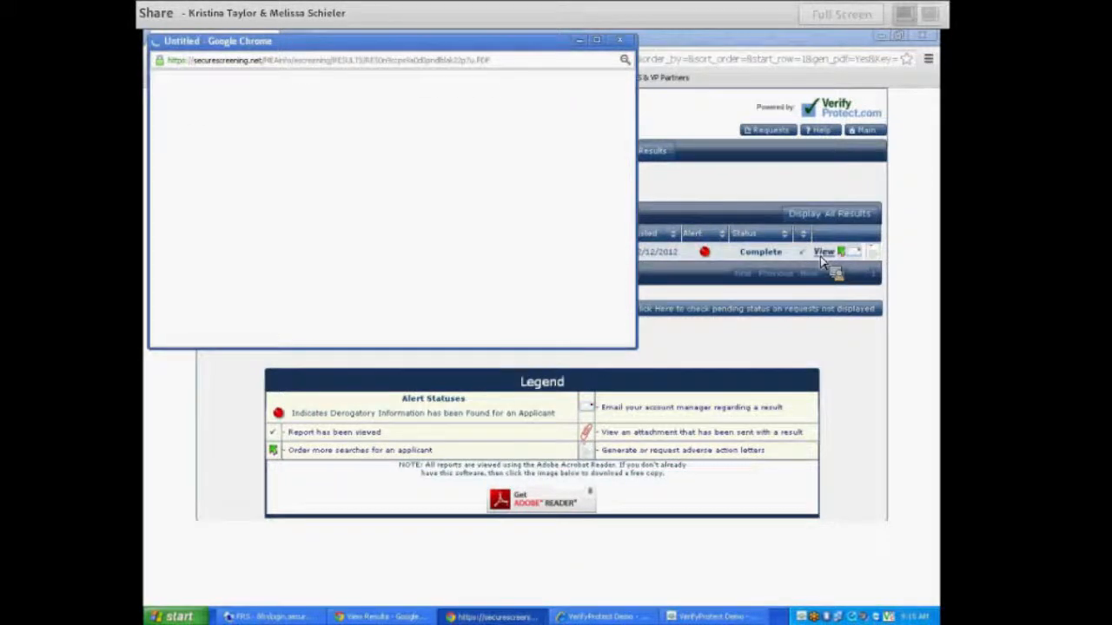
left_click(597, 40)
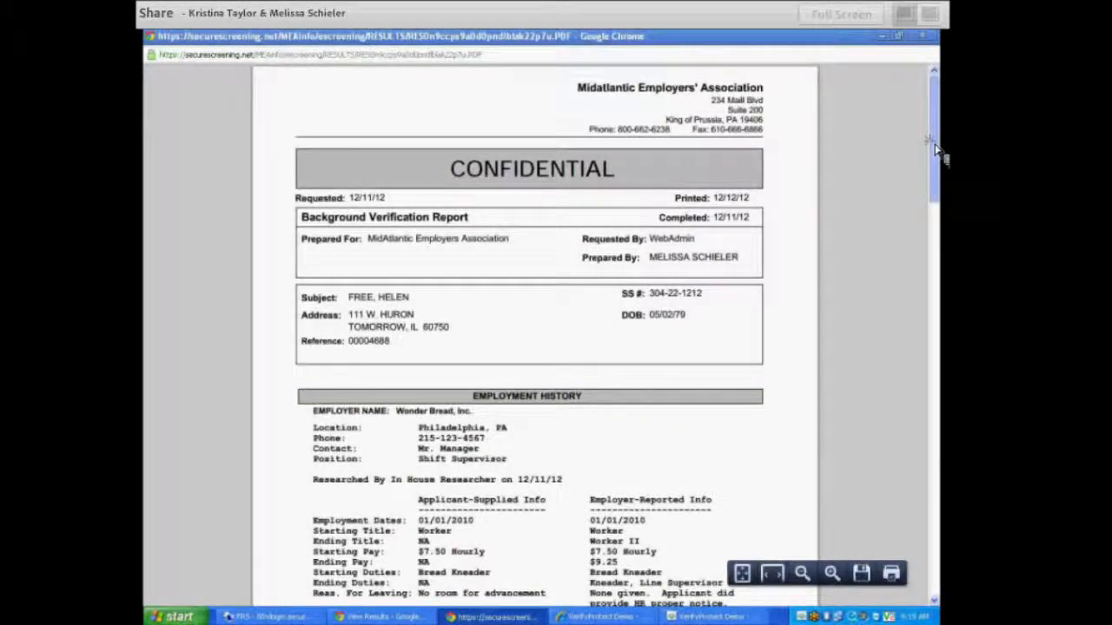
scroll(936, 151, "down", 1)
scroll(937, 155, "up", 1)
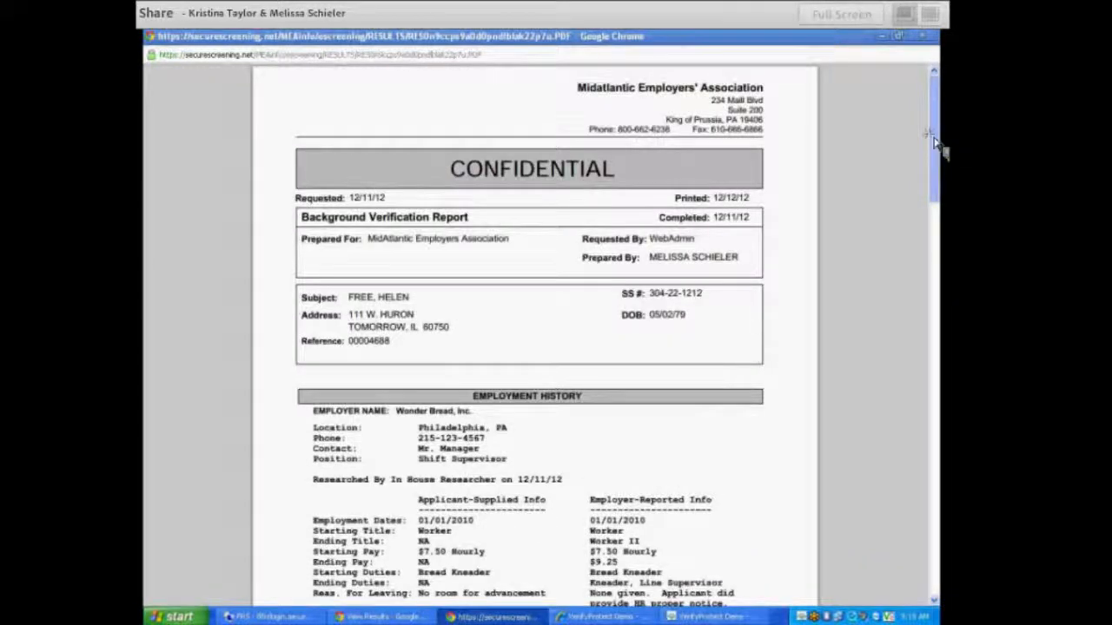
scroll(938, 160, "down", 1)
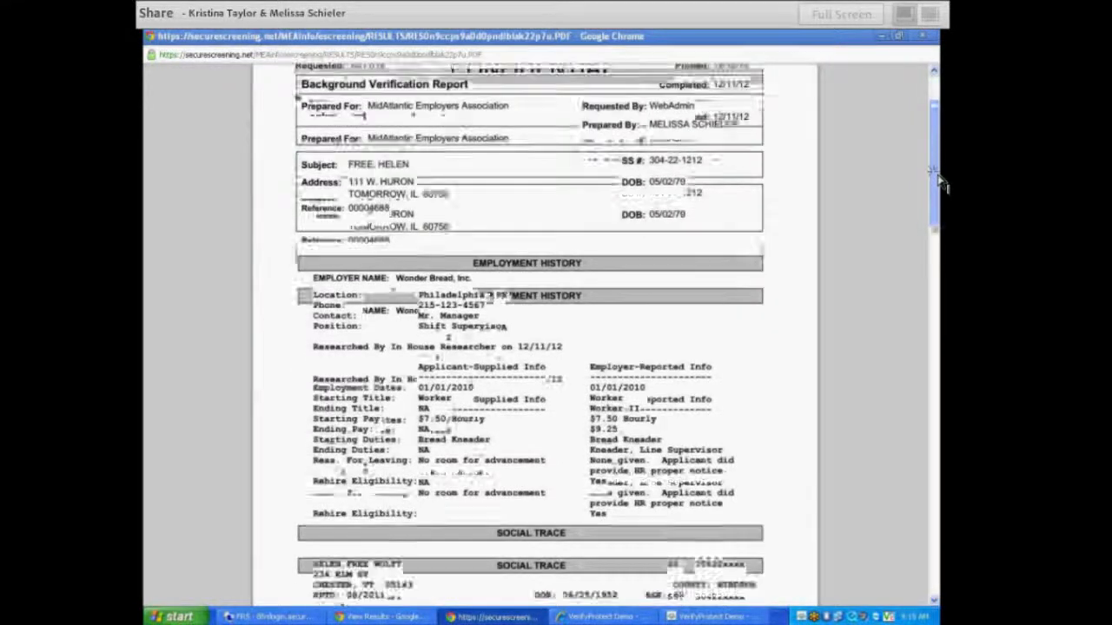
scroll(938, 187, "down", 1)
scroll(831, 340, "down", 2)
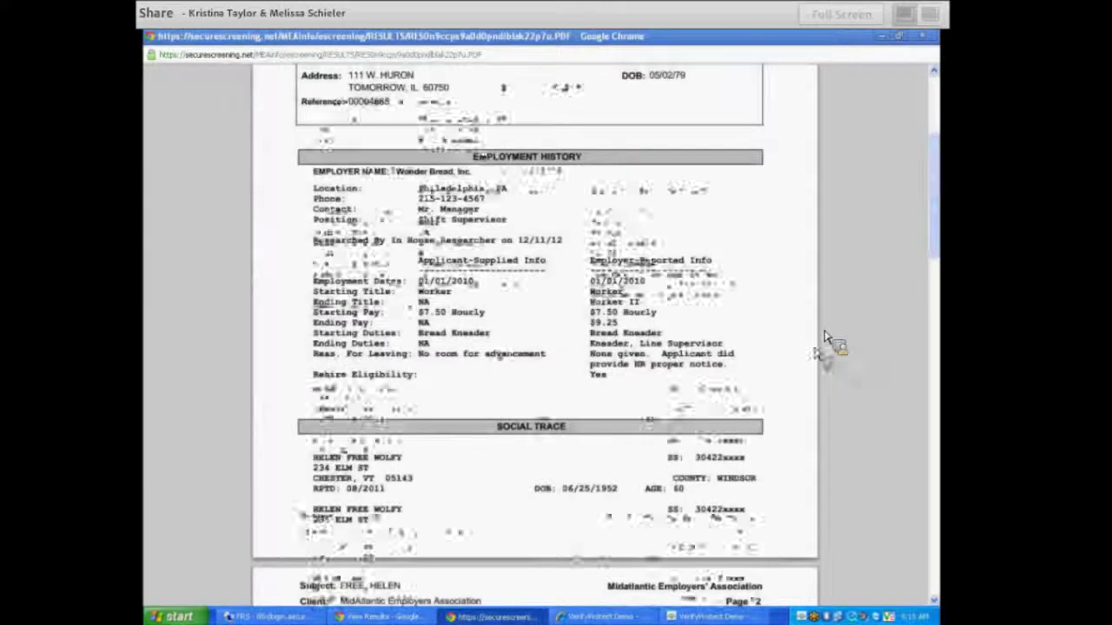
scroll(834, 342, "down", 3)
scroll(834, 342, "down", 1)
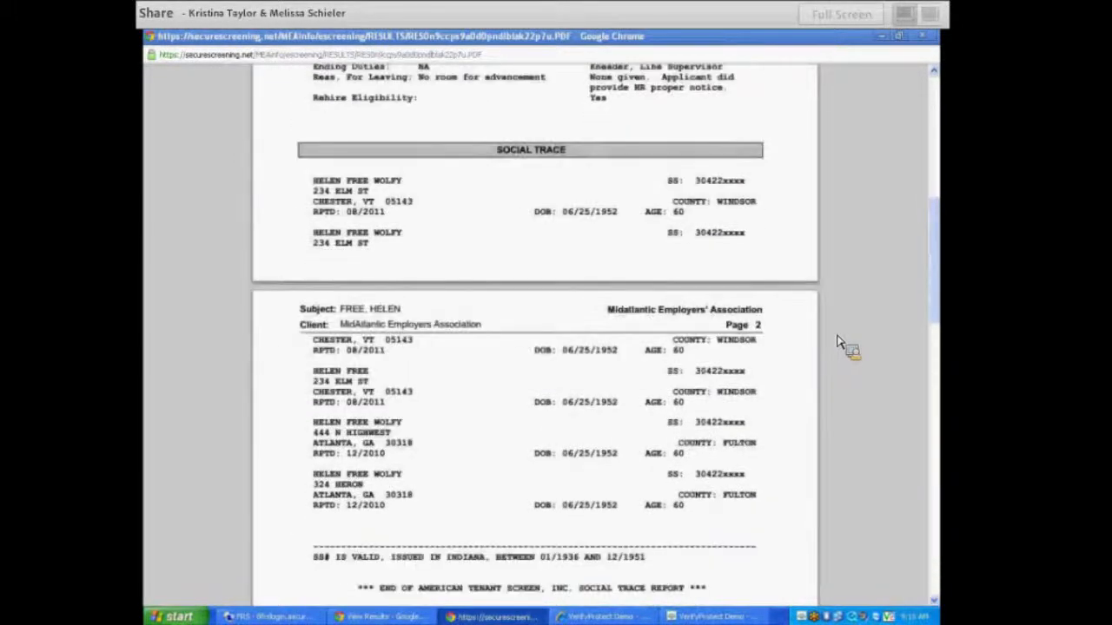
scroll(834, 342, "down", 1)
left_click(922, 36)
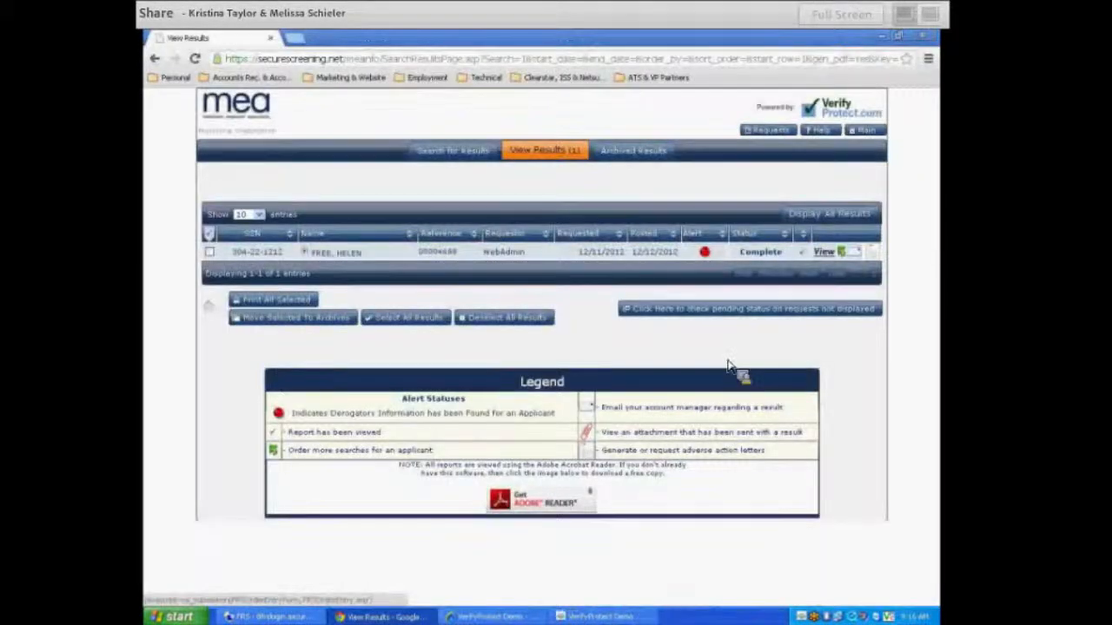
left_click(857, 261)
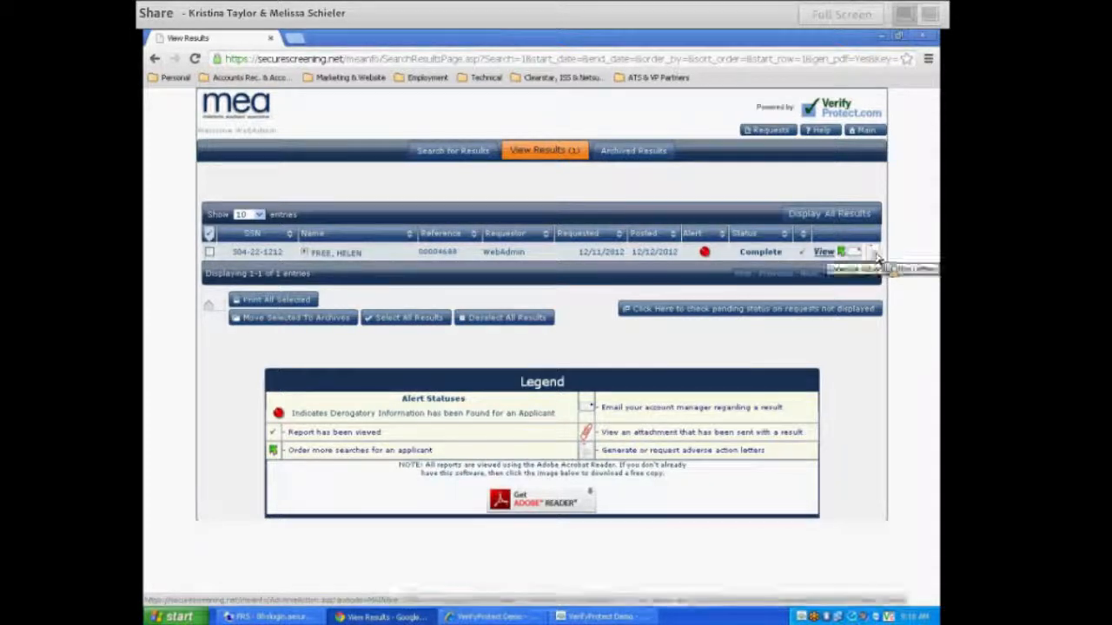
left_click(872, 254)
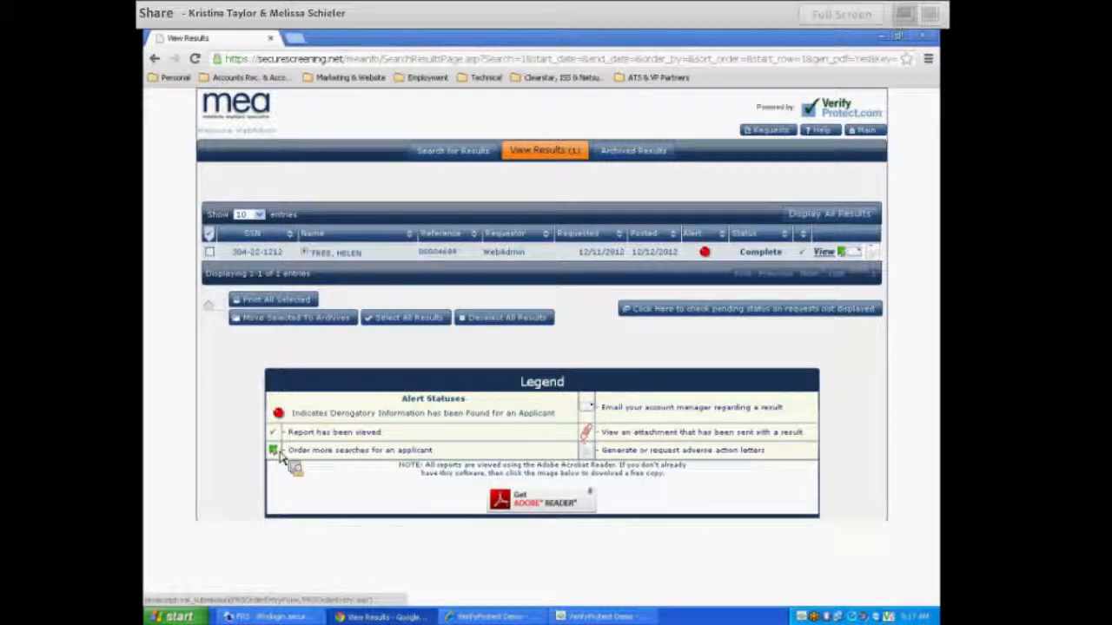
- Start an order for more searches on the completed applicant from the results list
left_click(843, 253)
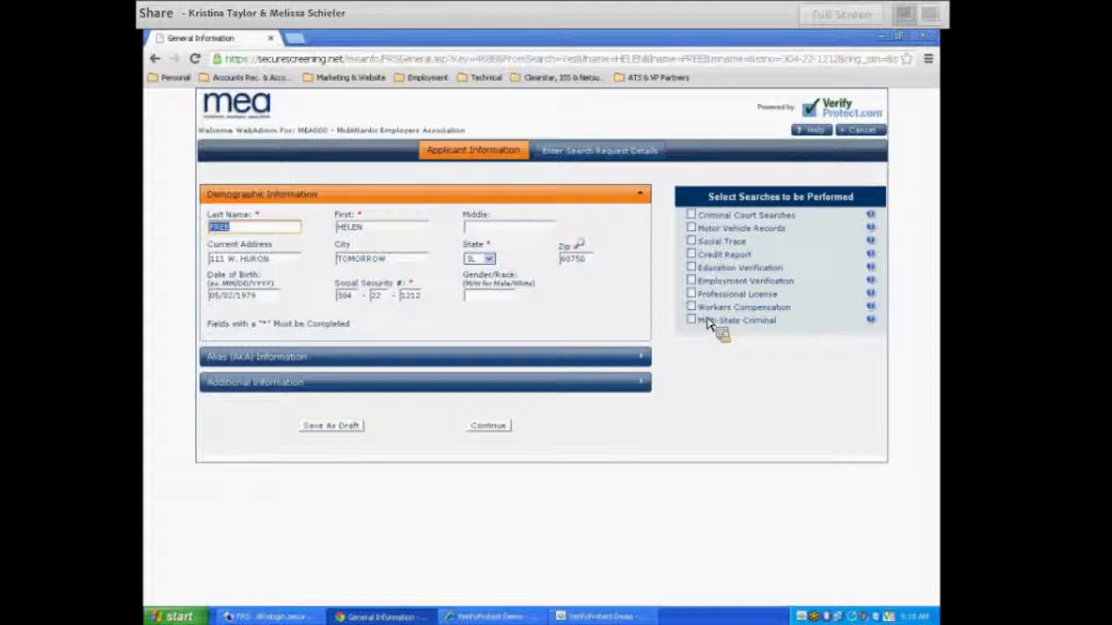
left_click(874, 135)
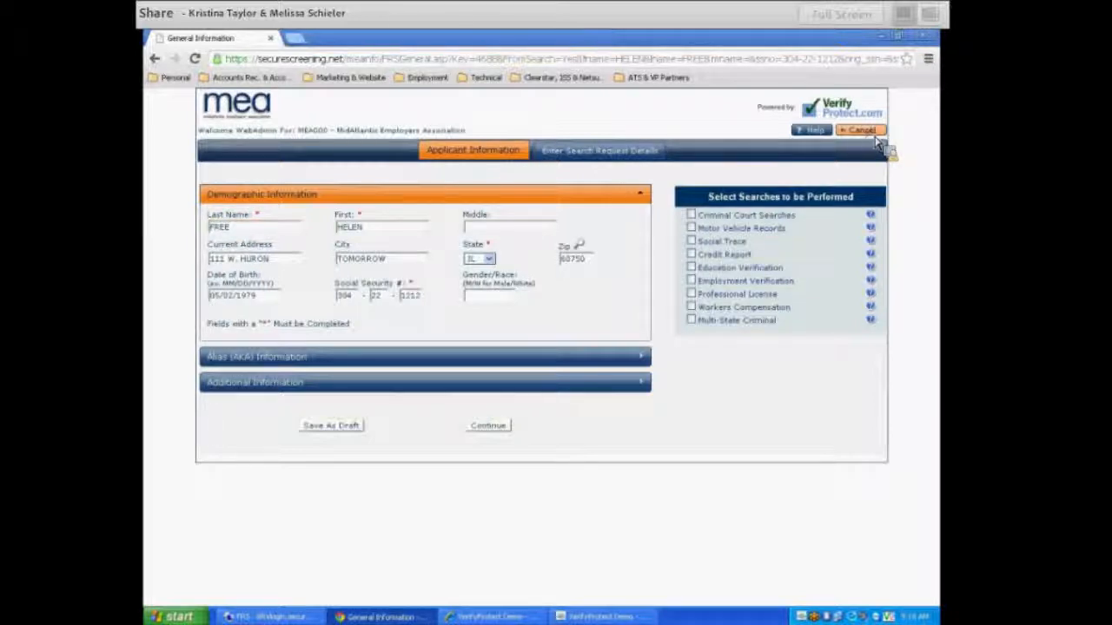
left_click_drag(871, 136, 863, 172)
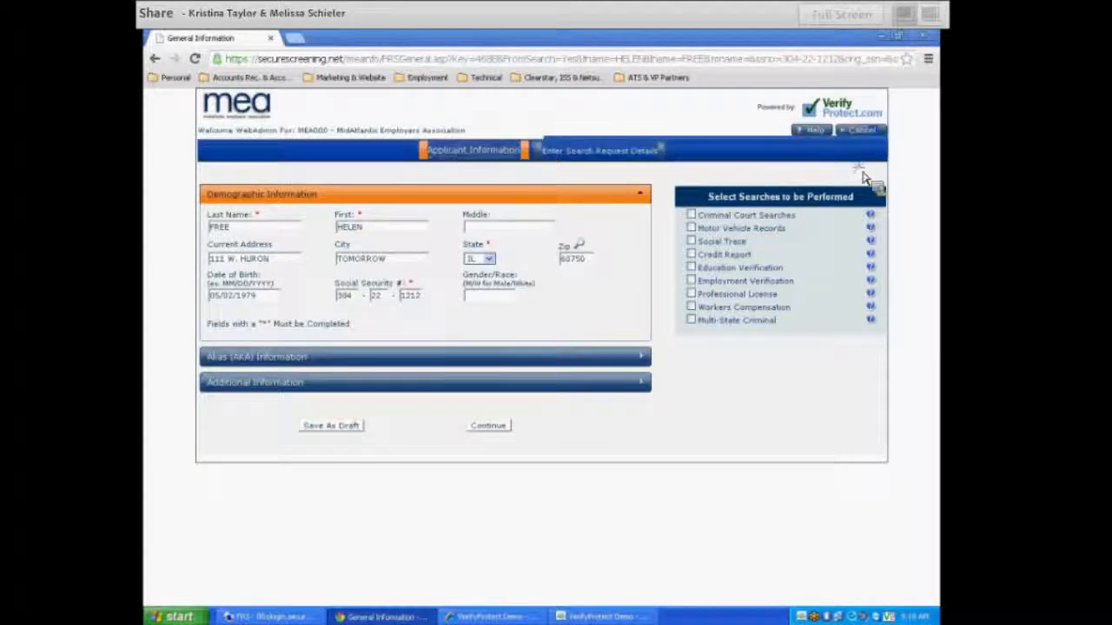
left_click(861, 171)
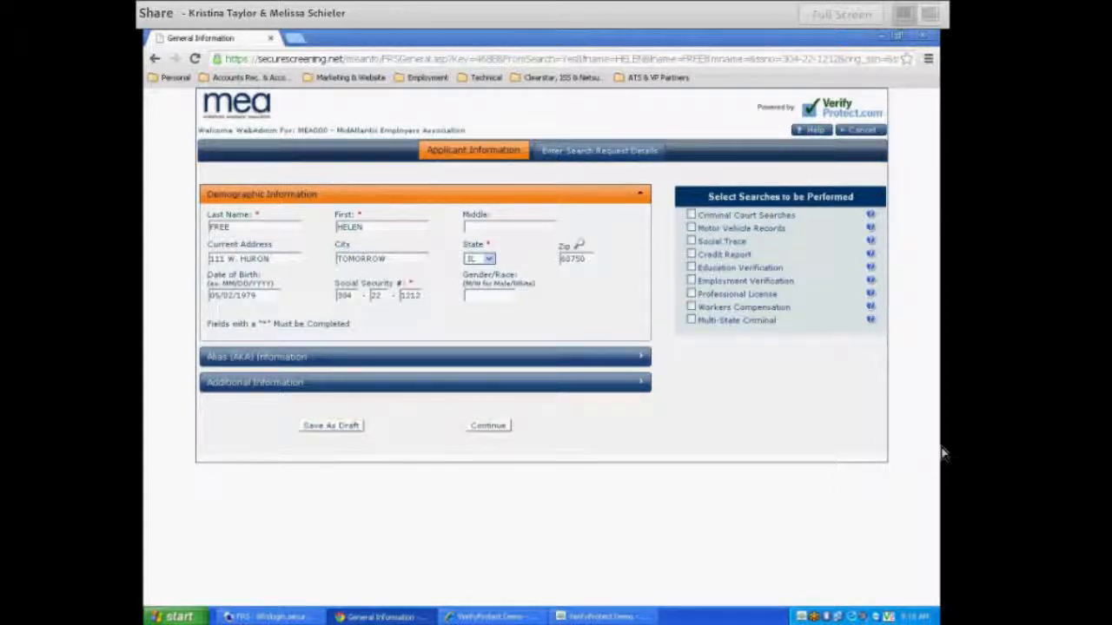
mouse_move(922, 619)
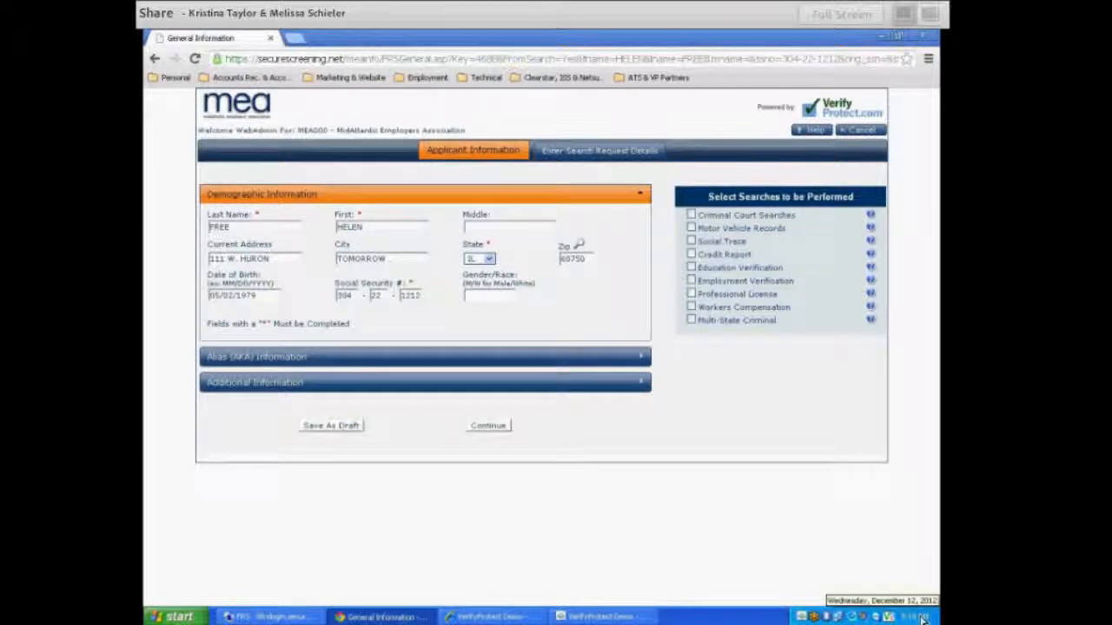